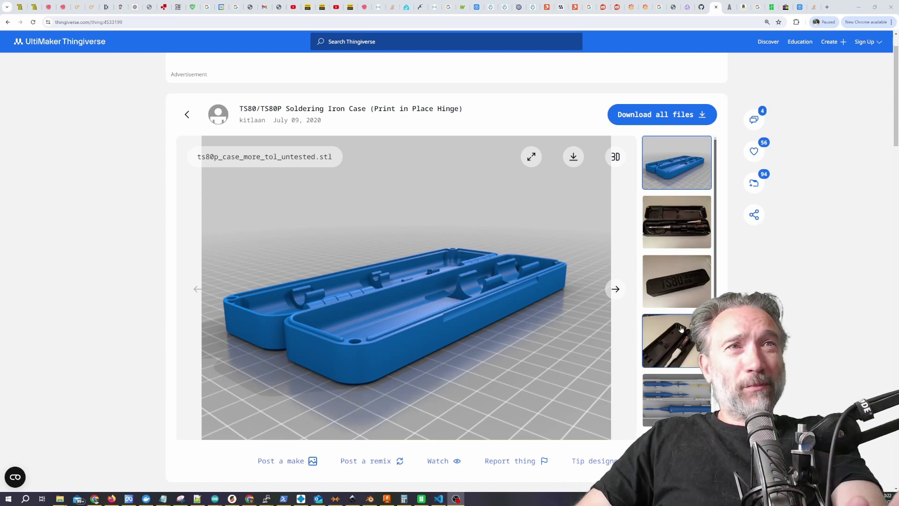
Step: Show the Thingiverse photo of the printed black case engraved with TS80 lettering
{"action": "left_click", "coordinate": [681, 299]}
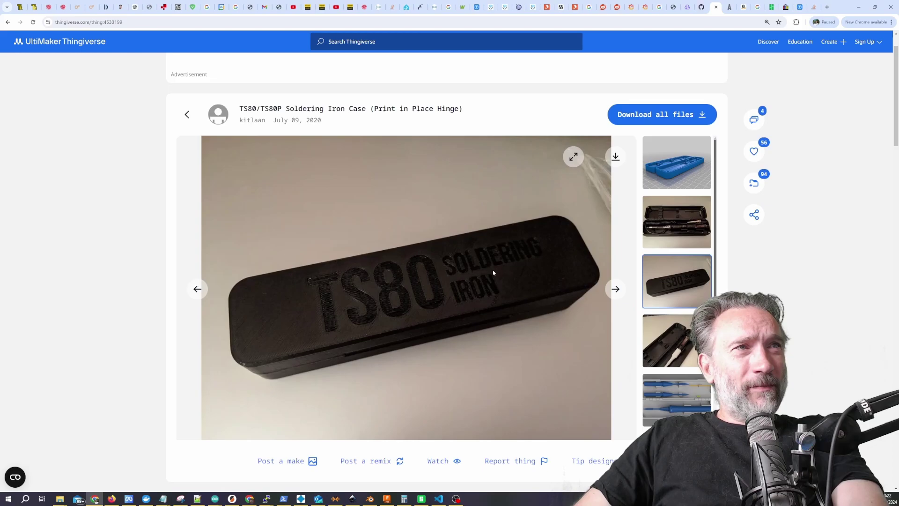
{"action": "left_click", "coordinate": [420, 499]}
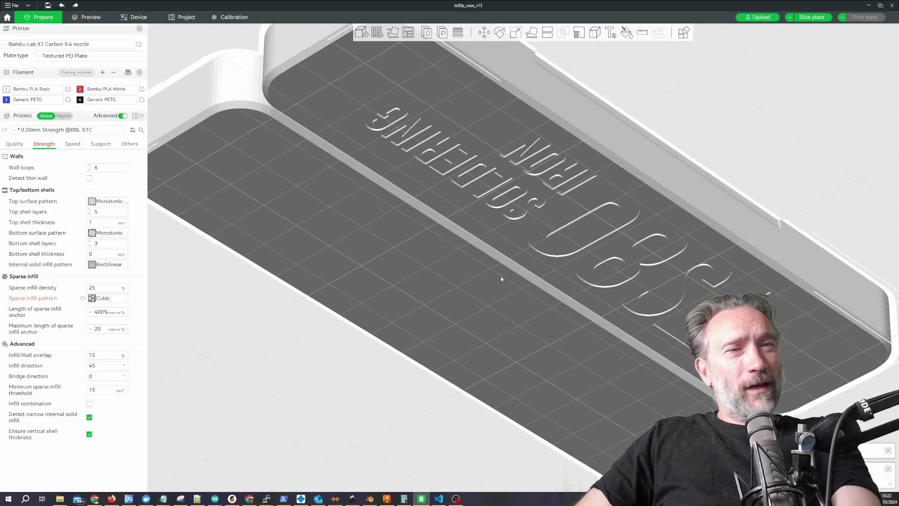
{"action": "scroll", "coordinate": [501, 278], "scroll_direction": "up", "scroll_amount": 5}
{"action": "key", "text": "1"}
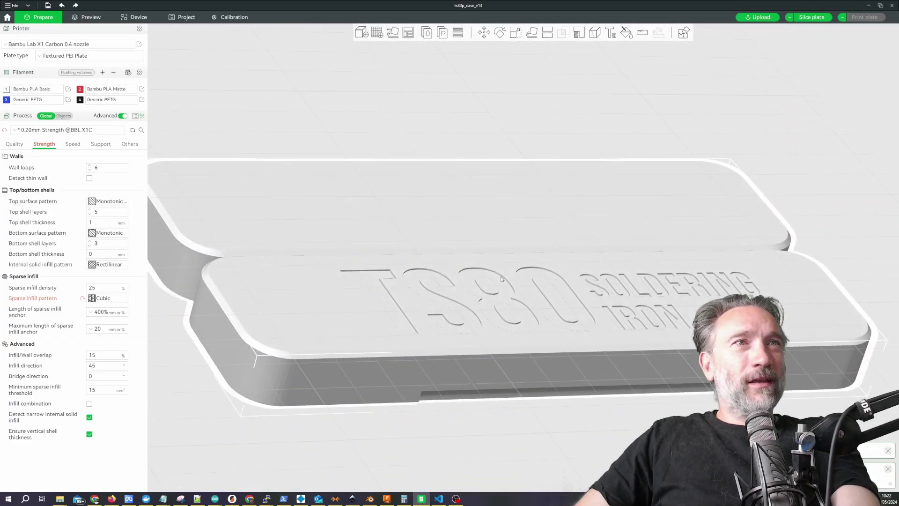
{"action": "key", "text": "0"}
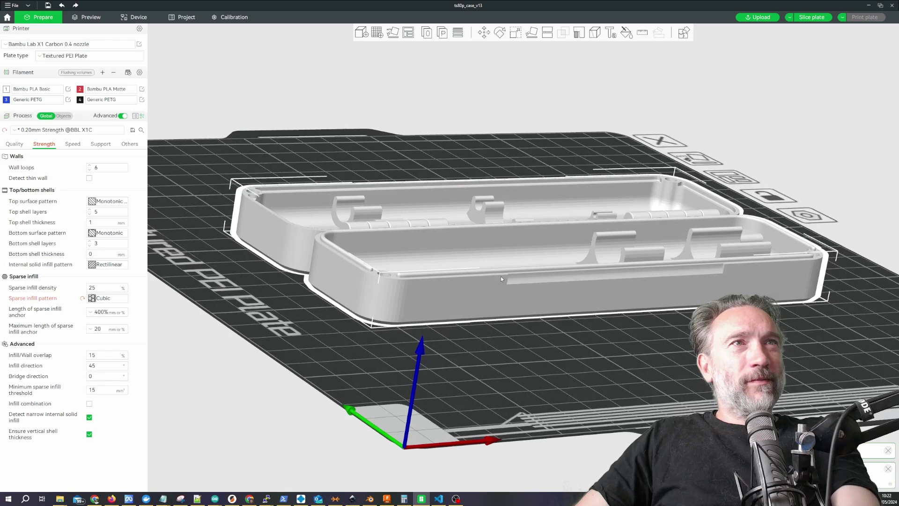
{"action": "key", "text": "2"}
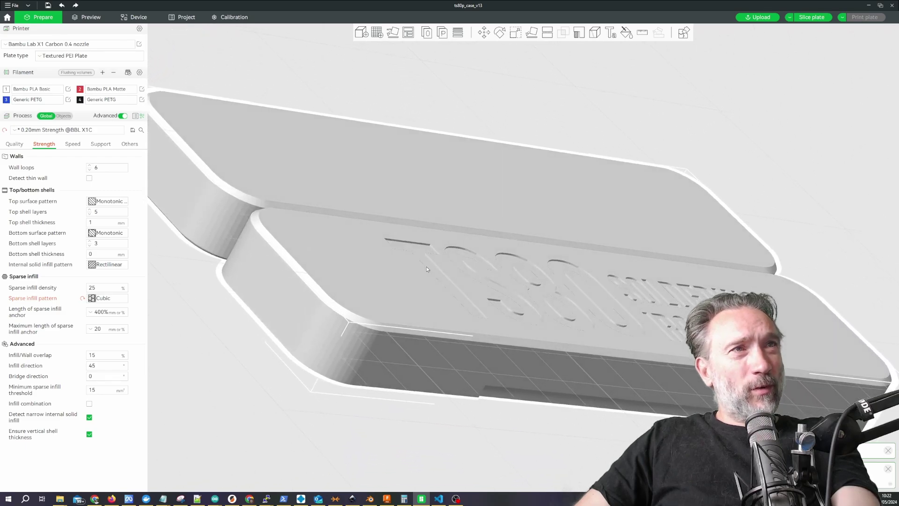
{"action": "left_click_drag", "start_coordinate": [427, 268], "coordinate": [418, 257]}
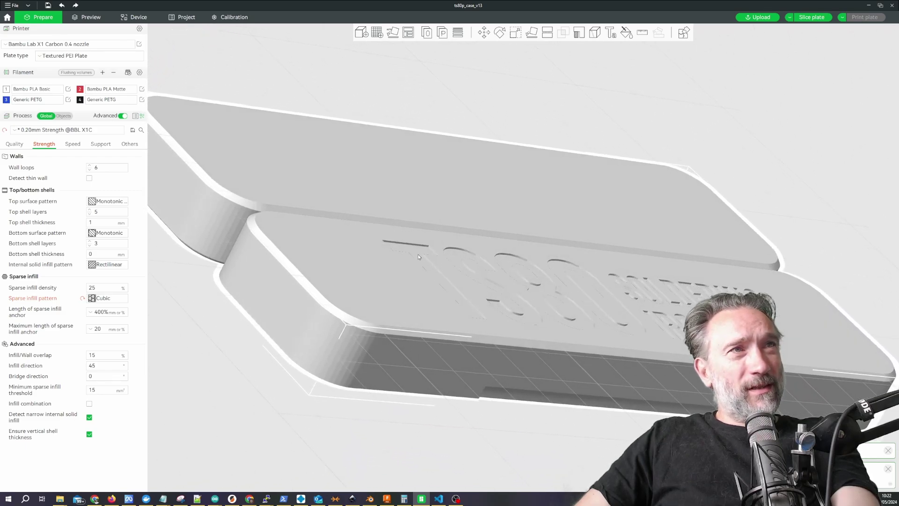
{"action": "scroll", "coordinate": [513, 294], "scroll_direction": "up", "scroll_amount": 10}
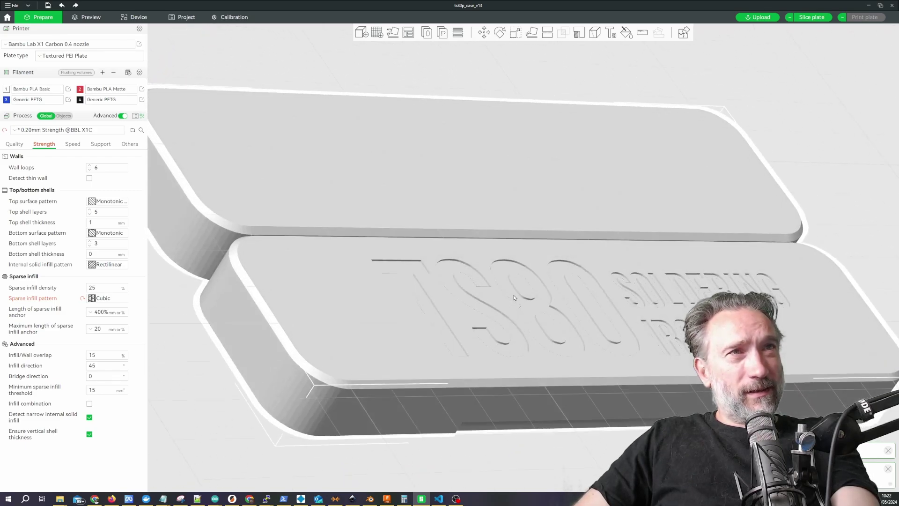
{"action": "left_click_drag", "start_coordinate": [566, 293], "coordinate": [518, 250]}
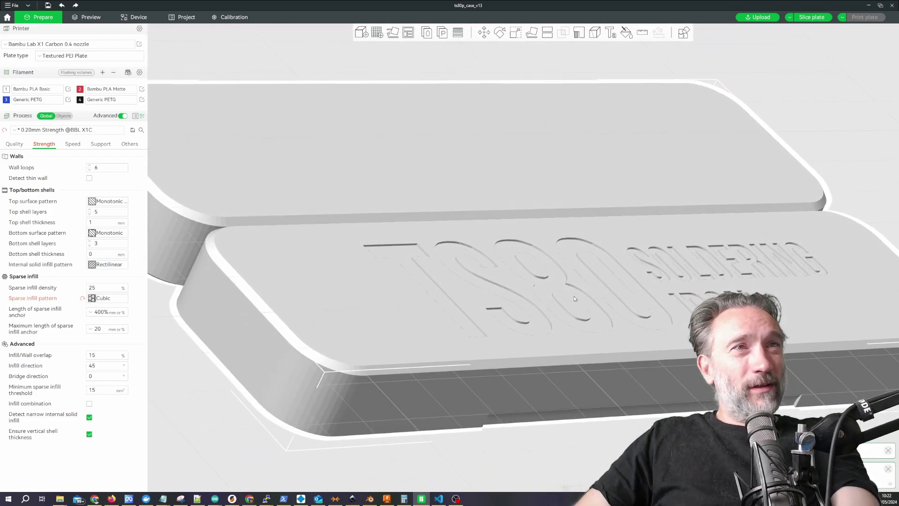
{"action": "left_click_drag", "start_coordinate": [605, 254], "coordinate": [425, 258]}
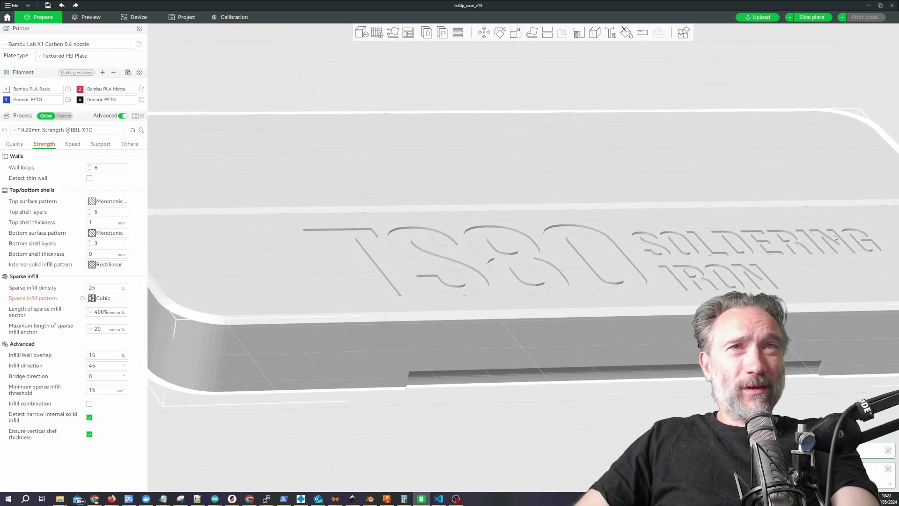
{"action": "left_click_drag", "start_coordinate": [833, 235], "coordinate": [832, 237]}
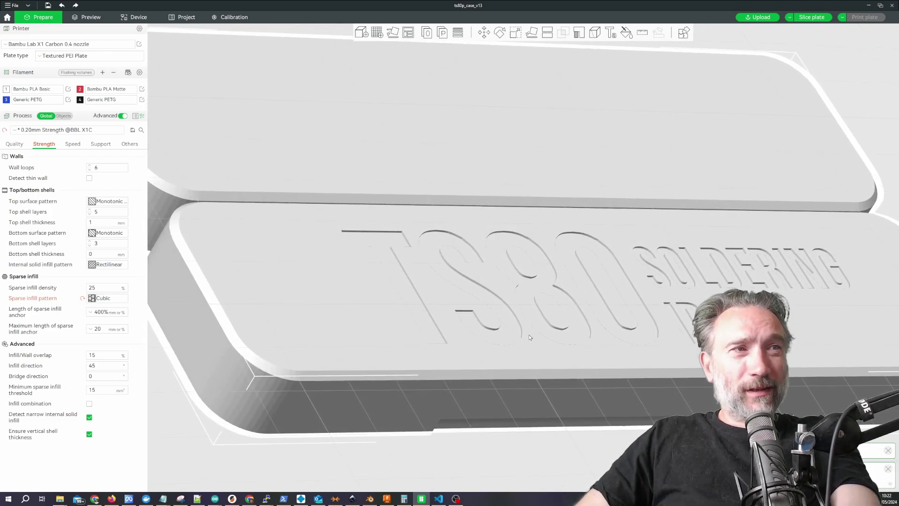
Step: Import the ts80p_case_v13.stl case model from the Downloads folder into Blender
{"action": "left_click", "coordinate": [370, 498]}
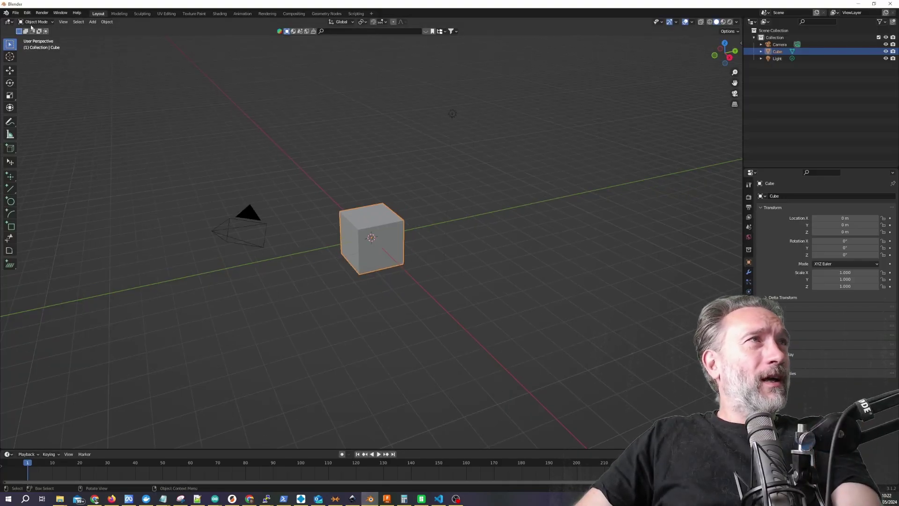
{"action": "left_click", "coordinate": [15, 14]}
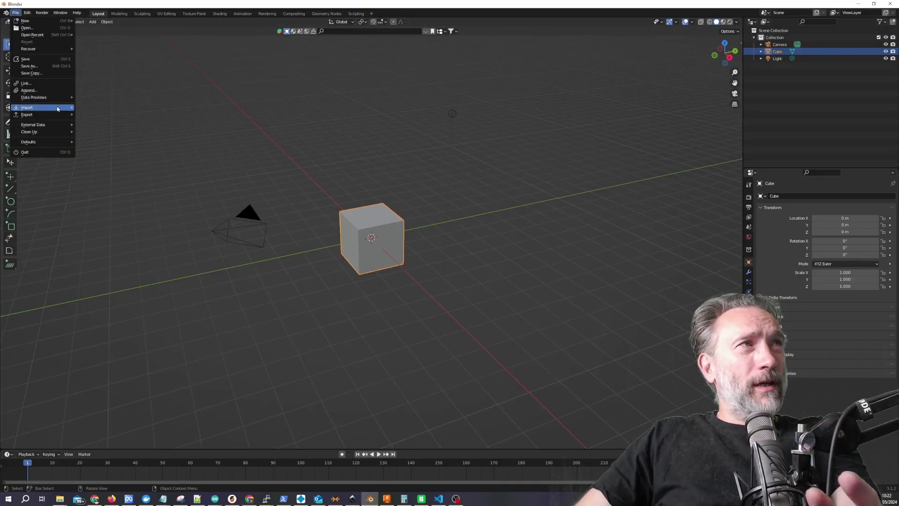
{"action": "mouse_move", "coordinate": [57, 109]}
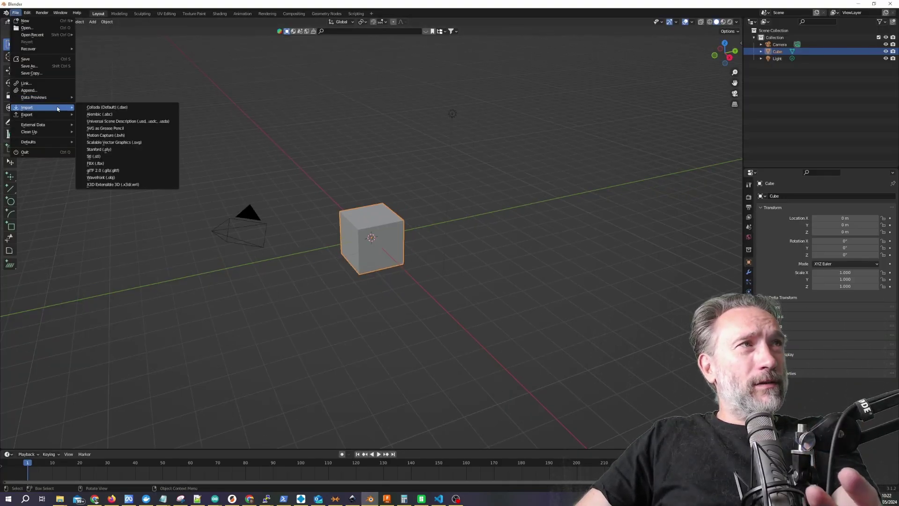
{"action": "left_click", "coordinate": [114, 156]}
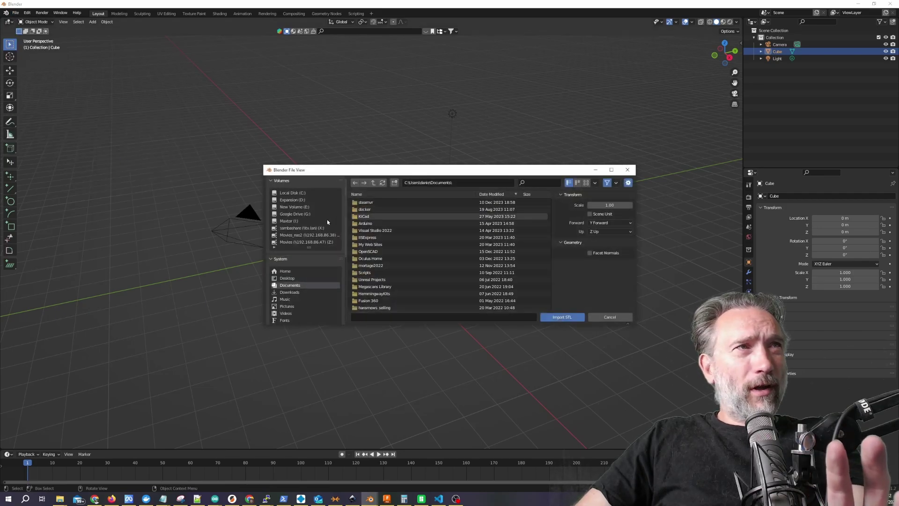
{"action": "left_click", "coordinate": [289, 292]}
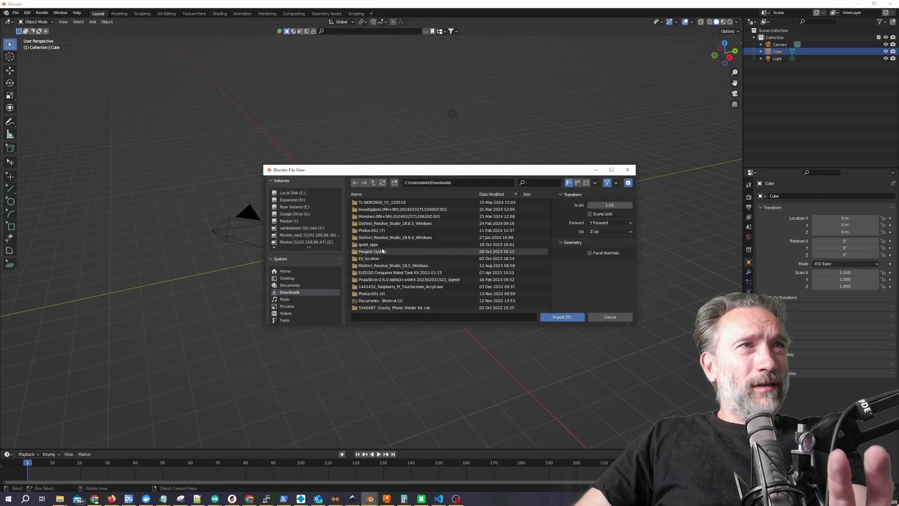
{"action": "scroll", "coordinate": [409, 249], "scroll_direction": "down", "scroll_amount": 10}
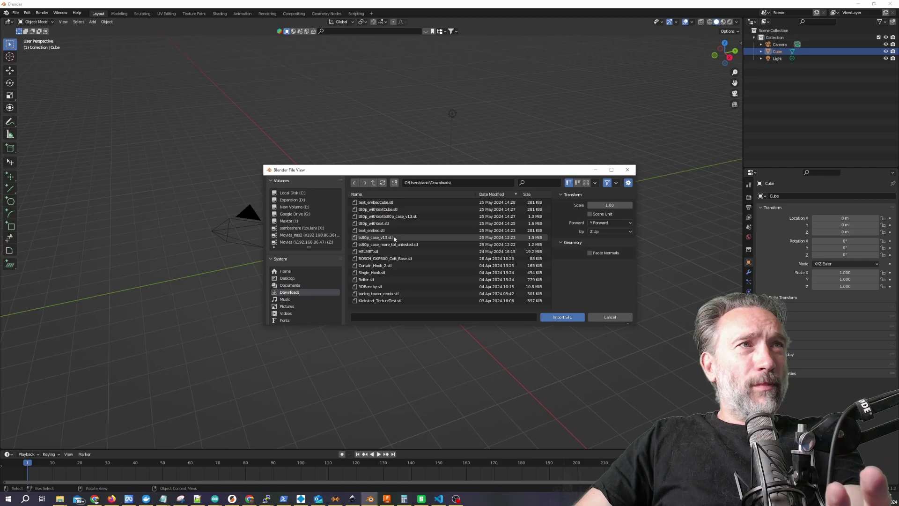
{"action": "left_click", "coordinate": [421, 237]}
{"action": "left_click", "coordinate": [560, 317]}
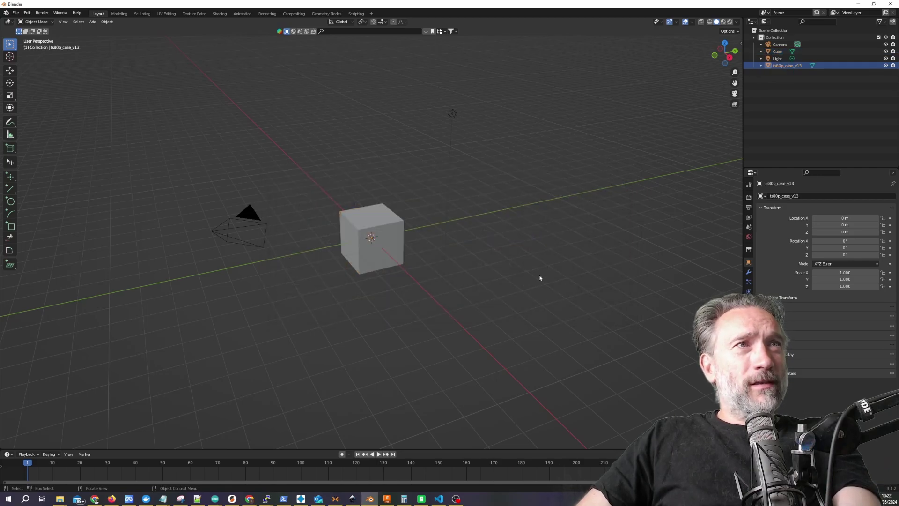
Step: Frame the view on the engraved case lid and select the default Cube
{"action": "key", "text": "KP_Decimal"}
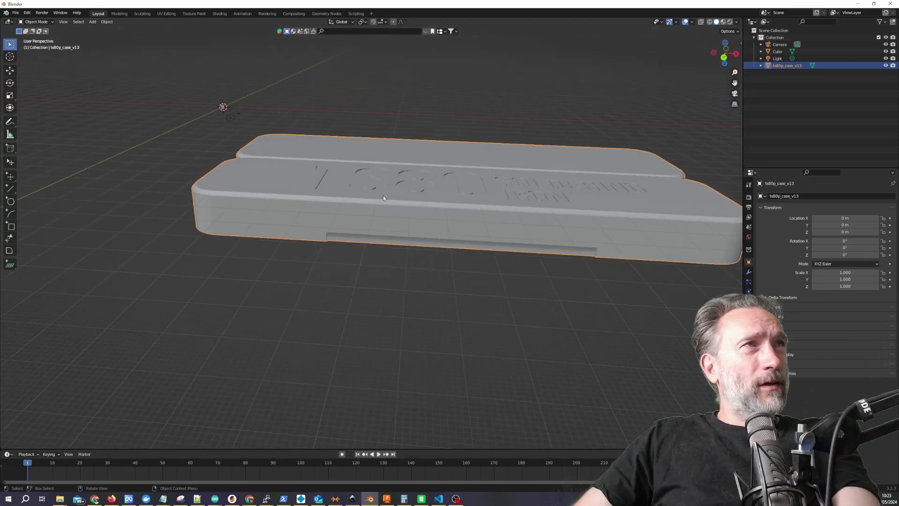
{"action": "middle_click_drag", "start_coordinate": [233, 131], "coordinate": [219, 84]}
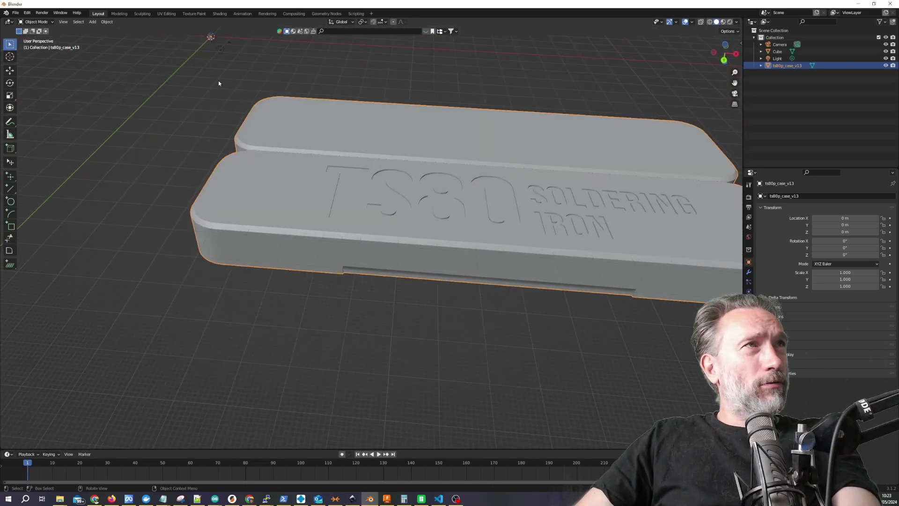
{"action": "left_click", "coordinate": [210, 39]}
{"action": "middle_click_drag", "start_coordinate": [211, 38], "coordinate": [216, 52]}
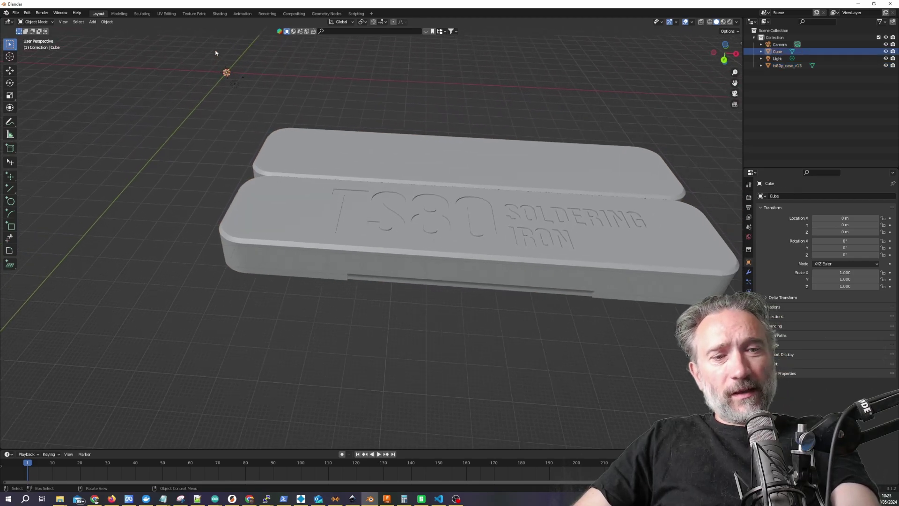
Step: Stretch the Cube along X into a long bar and shift it along Y and X
{"action": "key", "text": "s"}
{"action": "key", "text": "x"}
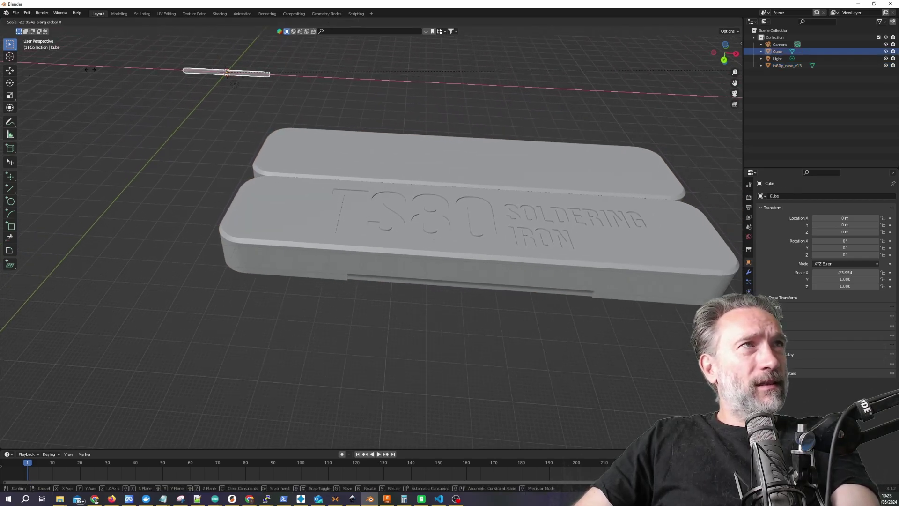
{"action": "left_click", "coordinate": [89, 69]}
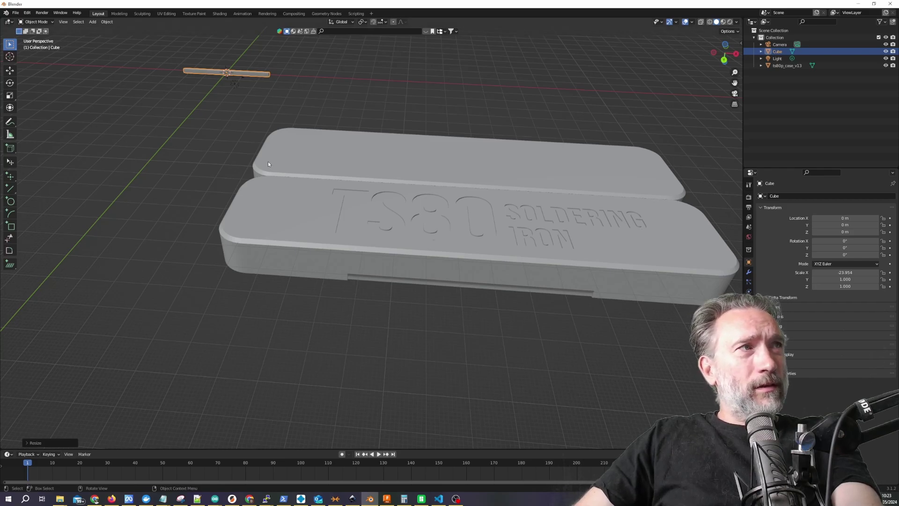
{"action": "key", "text": "g"}
{"action": "key", "text": "y"}
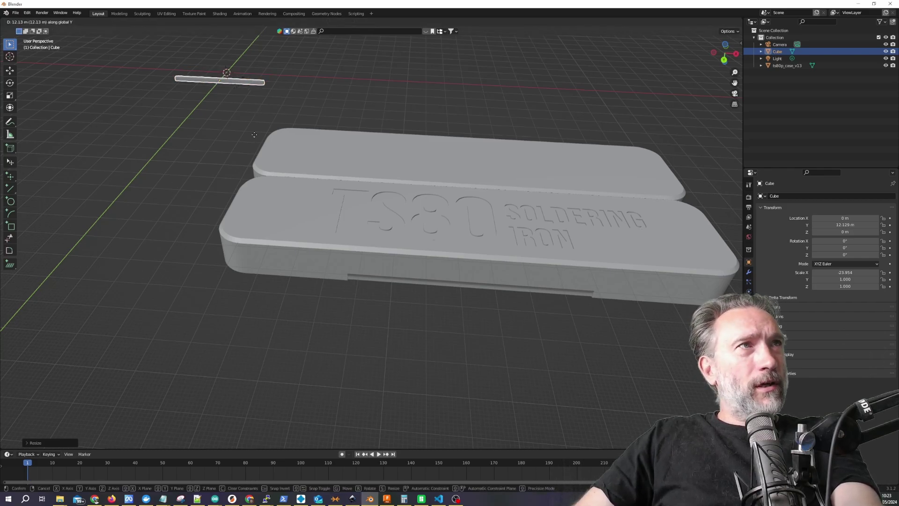
{"action": "left_click", "coordinate": [208, 302]}
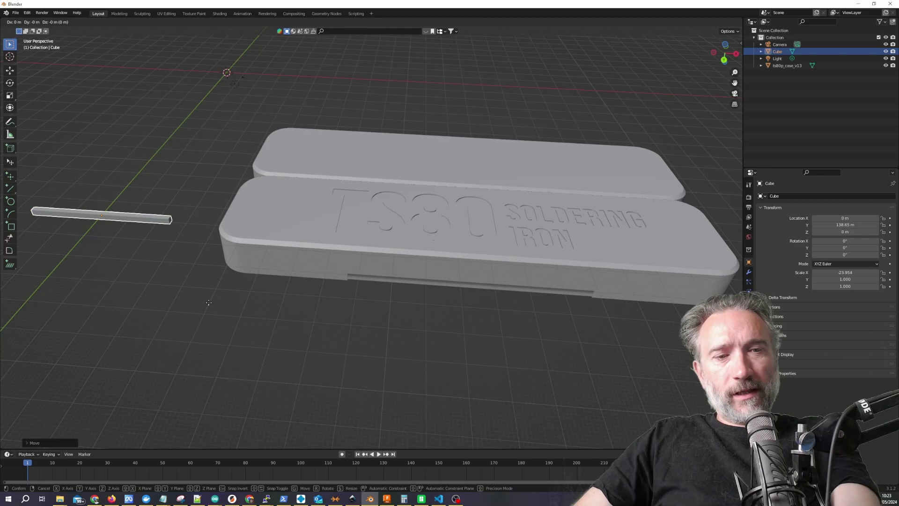
{"action": "key", "text": "g"}
{"action": "key", "text": "x"}
{"action": "left_click", "coordinate": [584, 312]}
{"action": "middle_click_drag", "start_coordinate": [584, 313], "coordinate": [584, 313]}
{"action": "scroll", "coordinate": [486, 323], "scroll_direction": "down", "scroll_amount": 3}
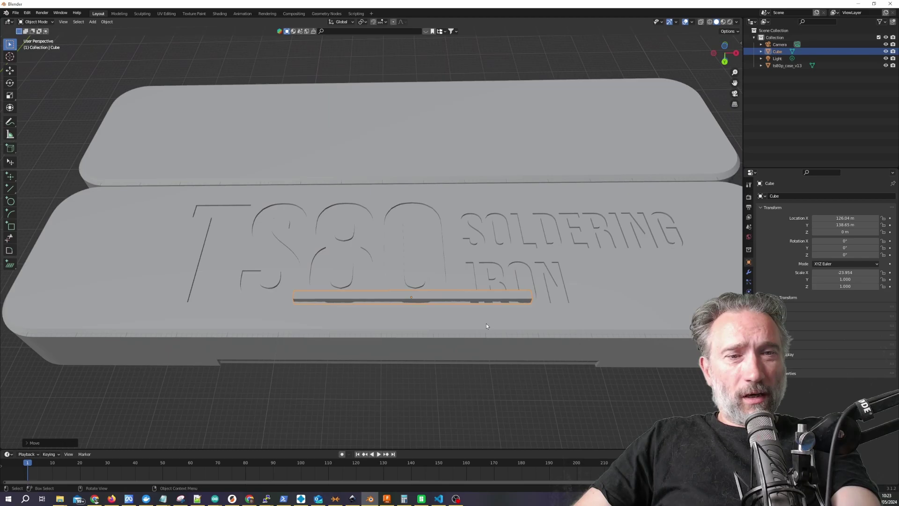
Step: Stretch the bar to 57.042 on X and centre it across the TS80 lettering
{"action": "key", "text": "s"}
{"action": "key", "text": "x"}
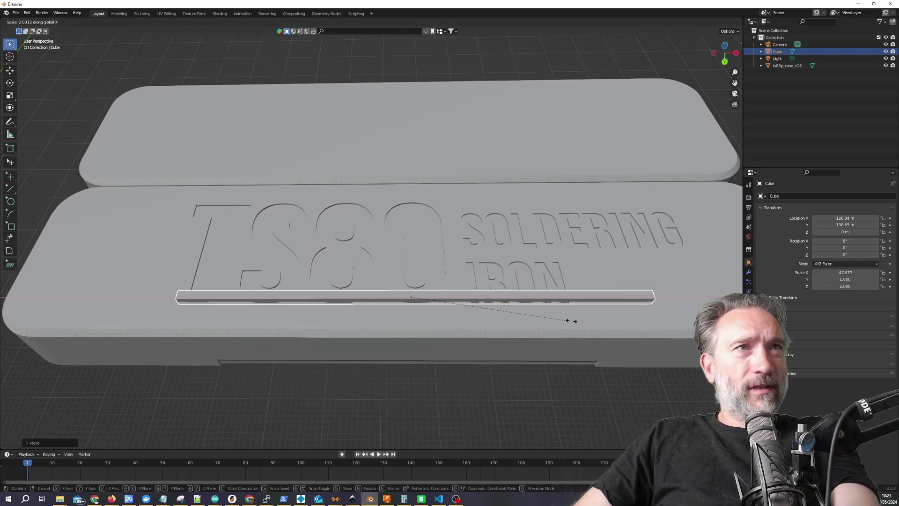
{"action": "left_click", "coordinate": [599, 316]}
{"action": "key", "text": "g"}
{"action": "key", "text": "x"}
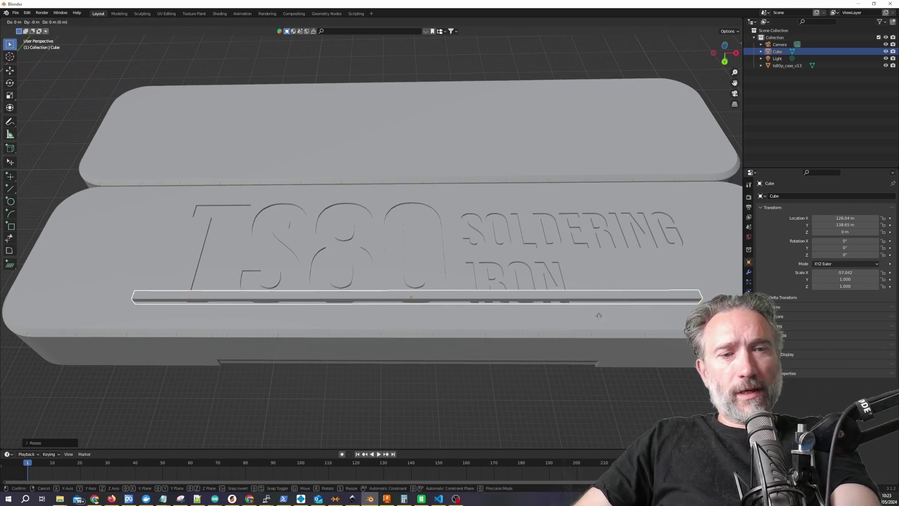
{"action": "left_click", "coordinate": [613, 316]}
{"action": "key", "text": "g"}
{"action": "key", "text": "y"}
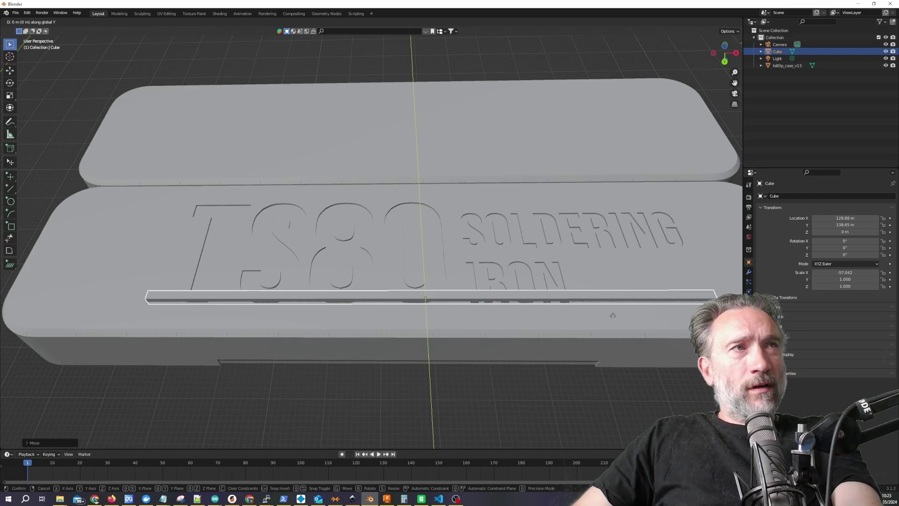
{"action": "left_click", "coordinate": [614, 267]}
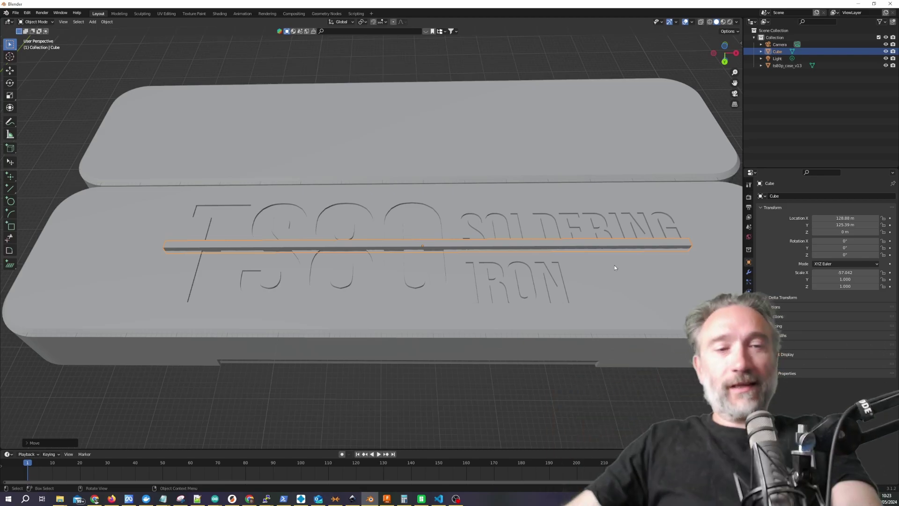
Step: Scale the Cube to 14.841 on Y so the flat plate covers all the lettering
{"action": "key", "text": "s"}
{"action": "key", "text": "y"}
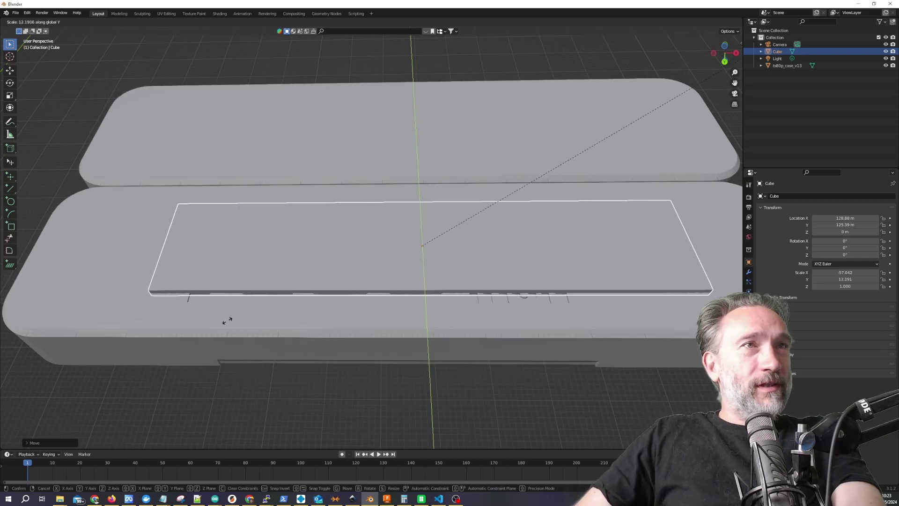
{"action": "left_click", "coordinate": [680, 86]}
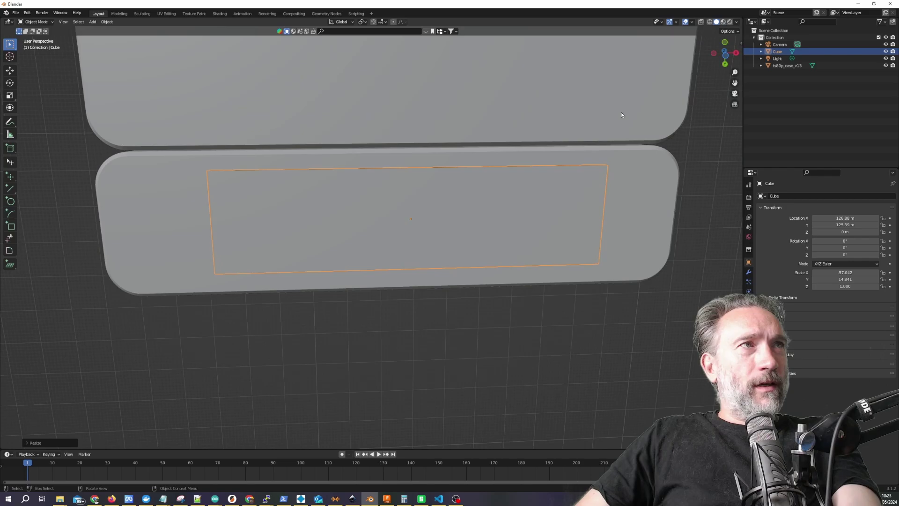
{"action": "middle_click_drag", "start_coordinate": [621, 115], "coordinate": [620, 115]}
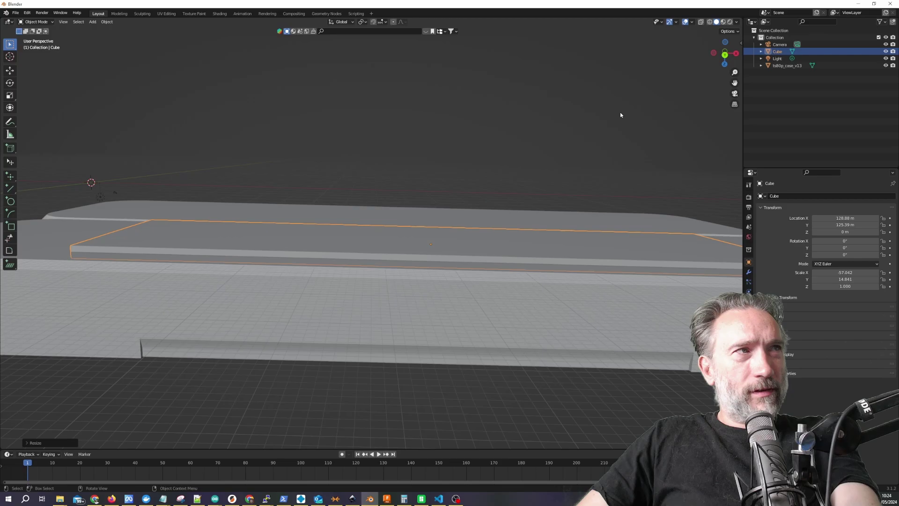
Step: Raise the plate to Z 0.99237 m and display its 114 × 29.7 × 2 m dimensions
{"action": "key", "text": "g"}
{"action": "key", "text": "z"}
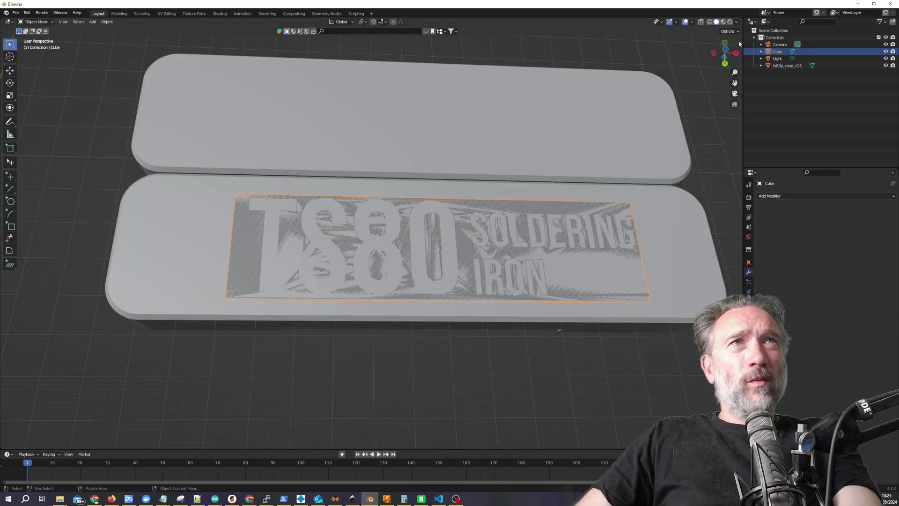
{"action": "left_click", "coordinate": [740, 42]}
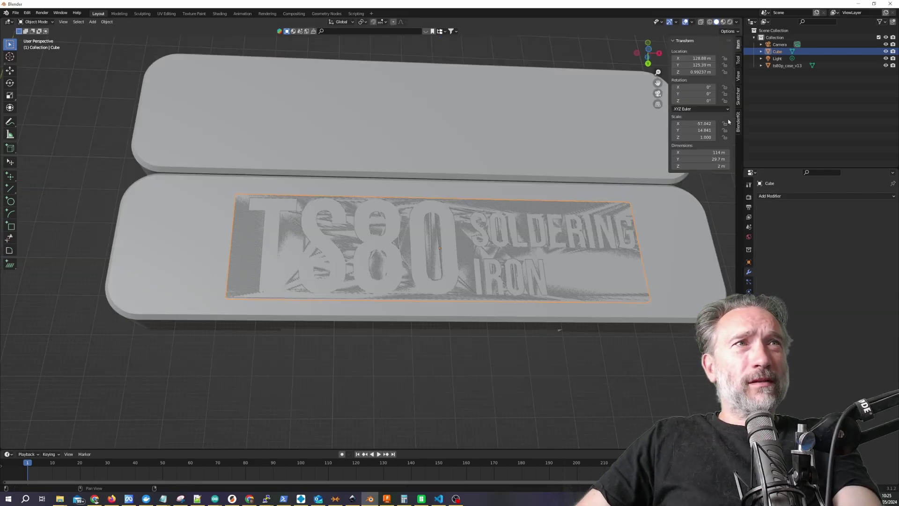
{"action": "middle_click_drag", "start_coordinate": [583, 319], "coordinate": [593, 312]}
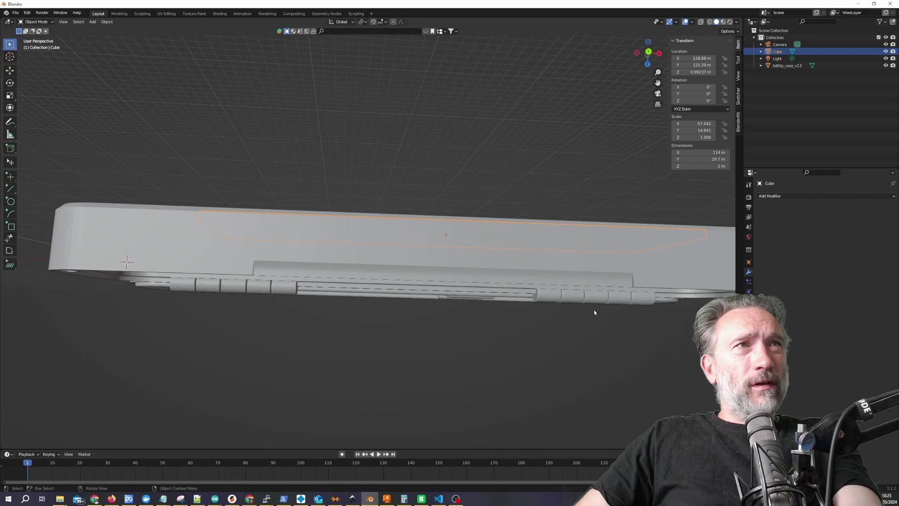
{"action": "scroll", "coordinate": [594, 311], "scroll_direction": "up", "scroll_amount": 5}
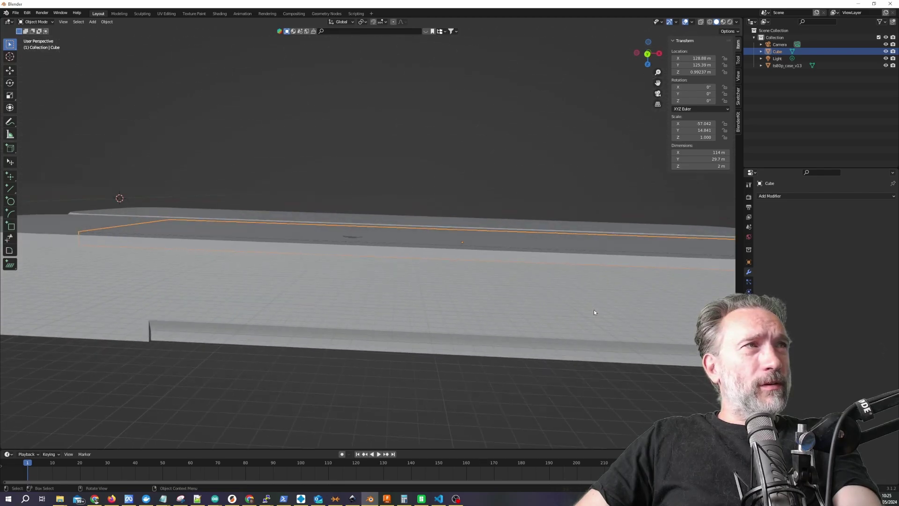
{"action": "left_click", "coordinate": [715, 168]}
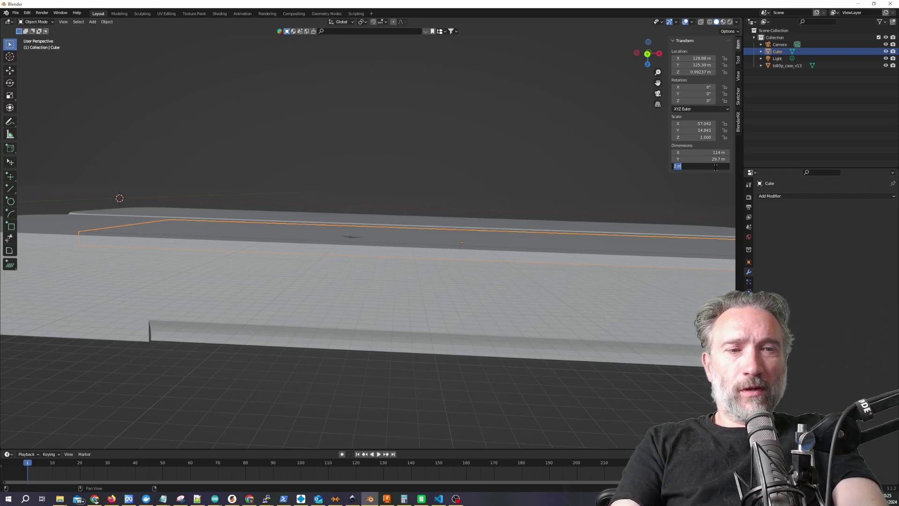
Step: Set the plate's Z dimension to 0.2 m and lower it toward the lid
{"action": "type", "text": "0.2"}
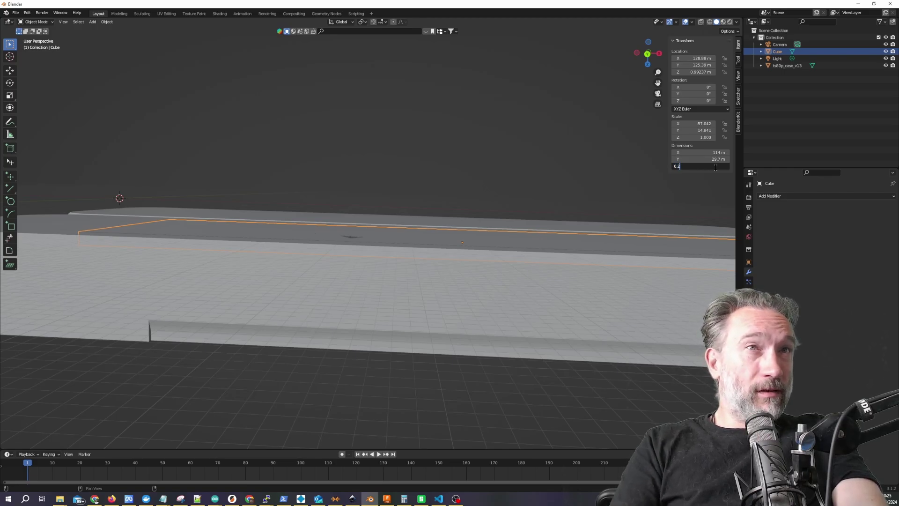
{"action": "key", "text": "Return"}
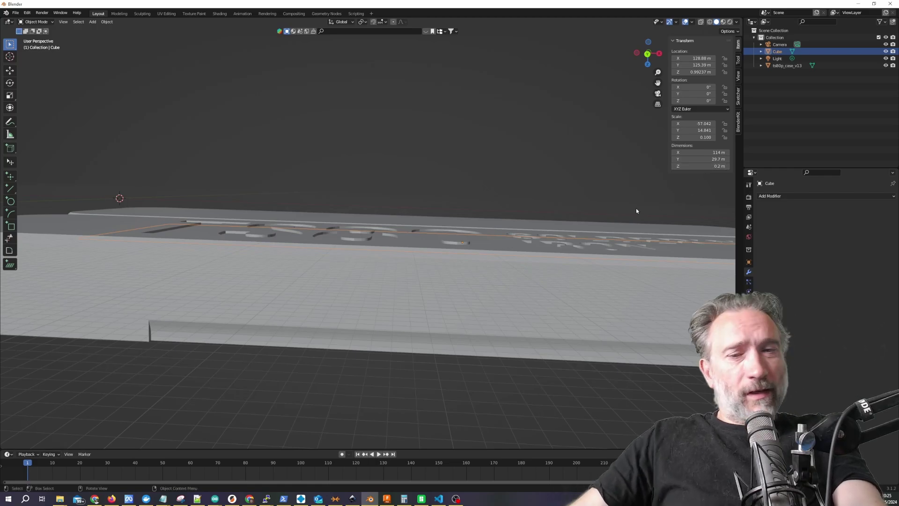
{"action": "key", "text": "g"}
{"action": "key", "text": "z"}
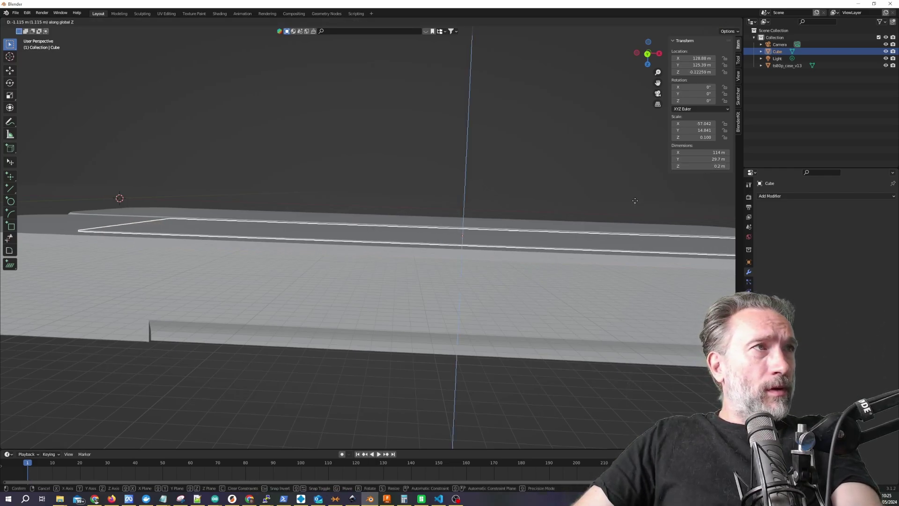
{"action": "left_click", "coordinate": [635, 200]}
Step: Lower the plate further to Z 0.097506 m, level with the lid surface
{"action": "scroll", "coordinate": [542, 215], "scroll_direction": "up", "scroll_amount": 5}
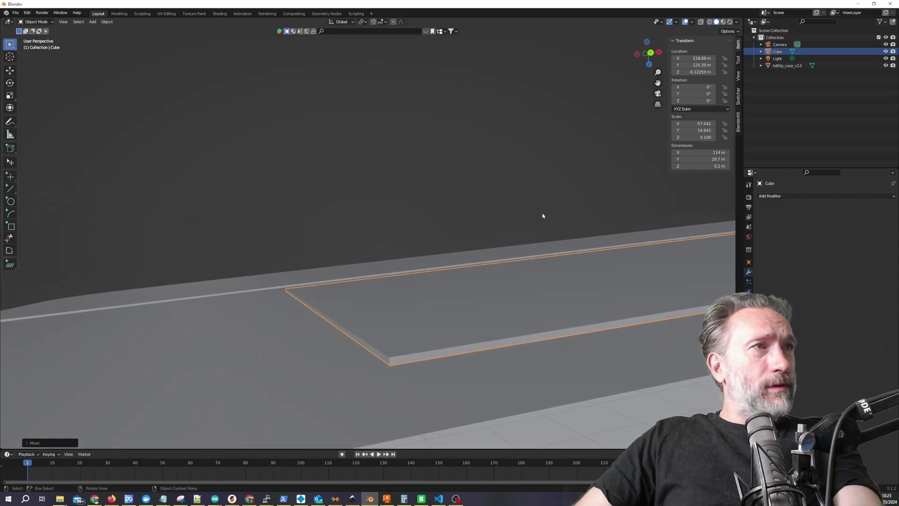
{"action": "scroll", "coordinate": [542, 215], "scroll_direction": "up", "scroll_amount": 2}
{"action": "key", "text": "g"}
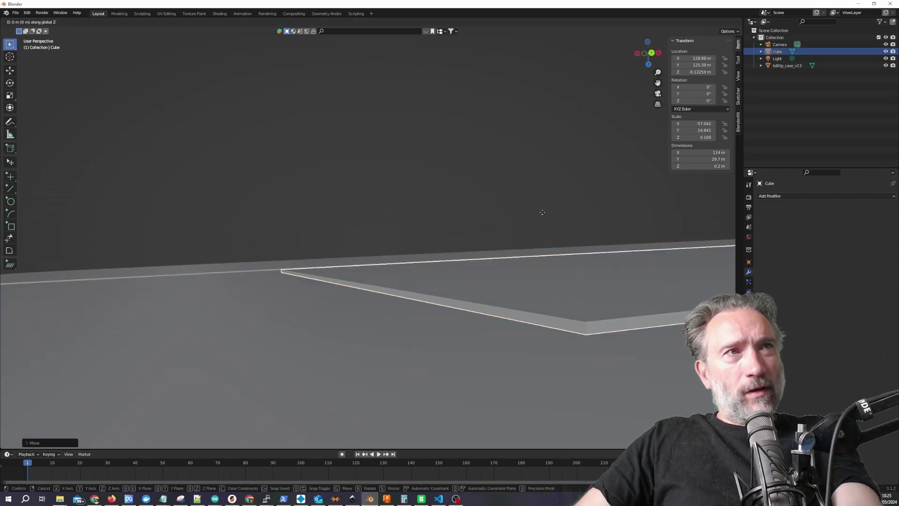
{"action": "key", "text": "z"}
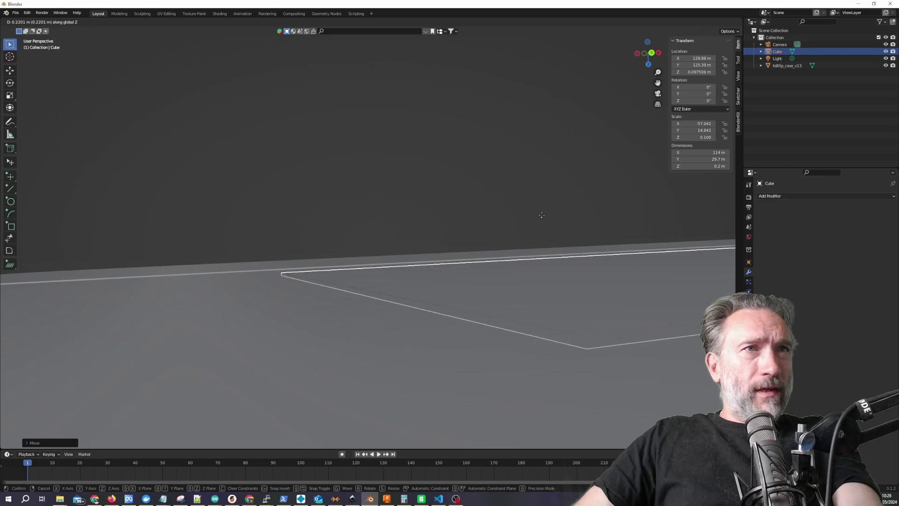
{"action": "left_click", "coordinate": [542, 215]}
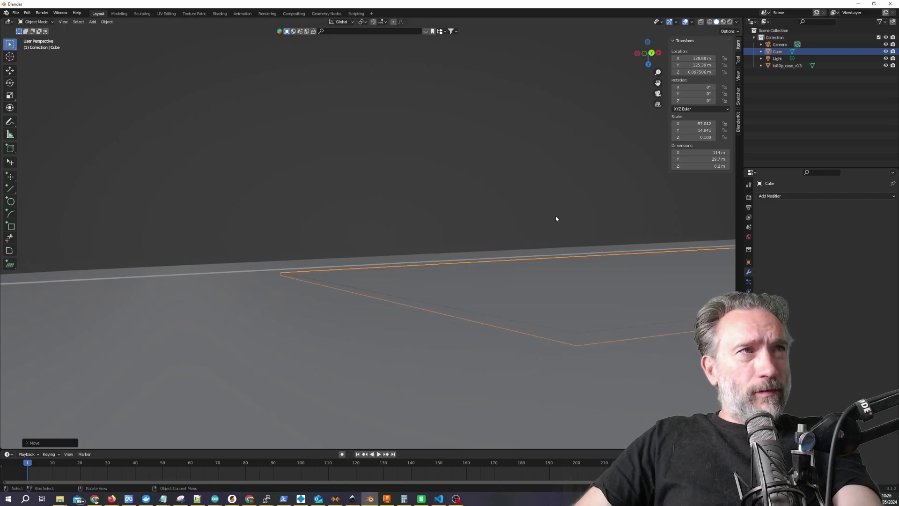
{"action": "scroll", "coordinate": [556, 218], "scroll_direction": "down", "scroll_amount": 10}
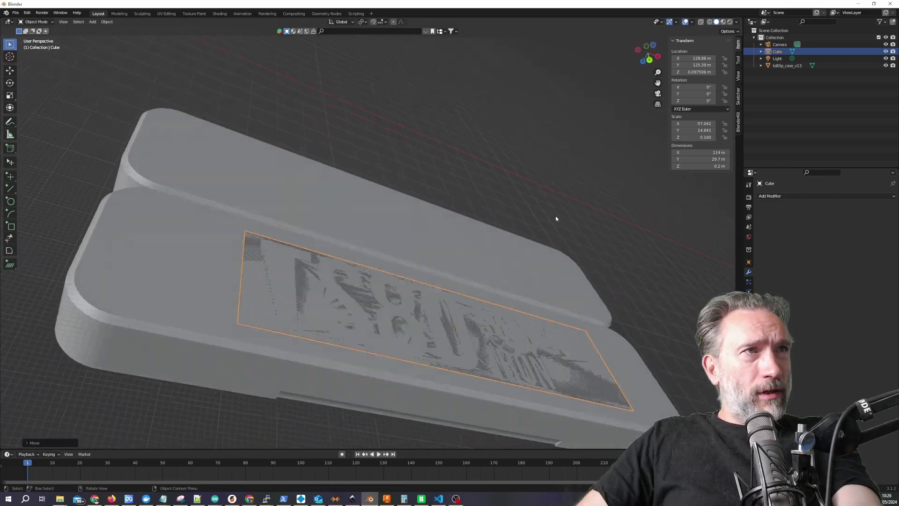
{"action": "middle_click_drag", "start_coordinate": [556, 219], "coordinate": [556, 219]}
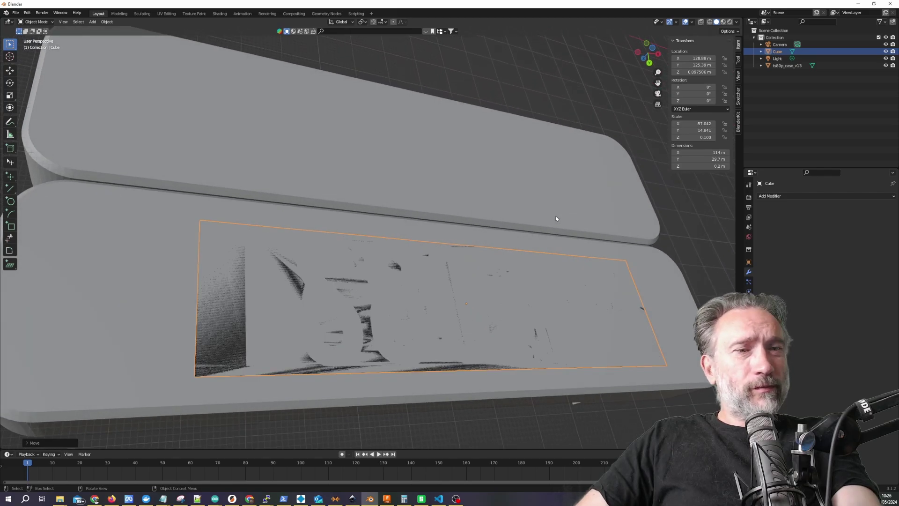
Step: Add a Boolean Difference modifier to the Cube cutting with ts80p_case_v13, Exact solver
{"action": "left_click", "coordinate": [836, 197]}
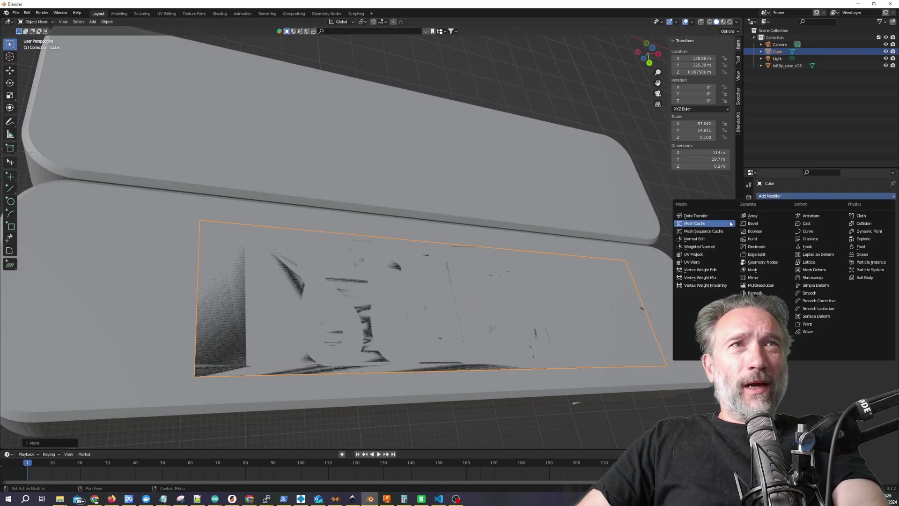
{"action": "left_click", "coordinate": [754, 231]}
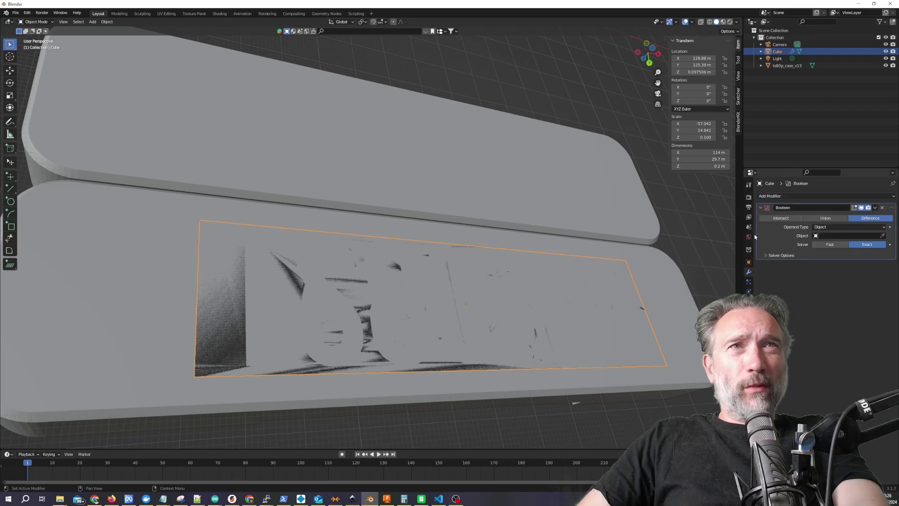
{"action": "left_click", "coordinate": [825, 227]}
{"action": "left_click", "coordinate": [821, 235]}
{"action": "left_click", "coordinate": [838, 236]}
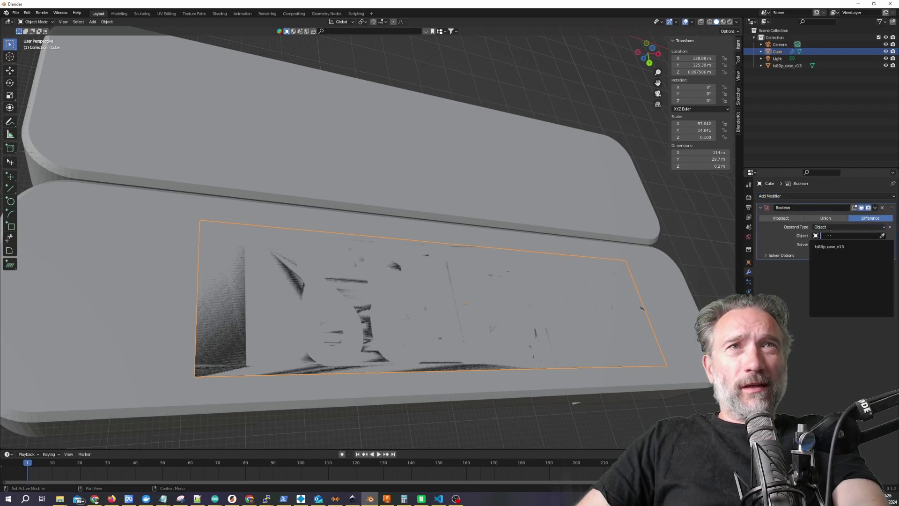
{"action": "left_click", "coordinate": [828, 247]}
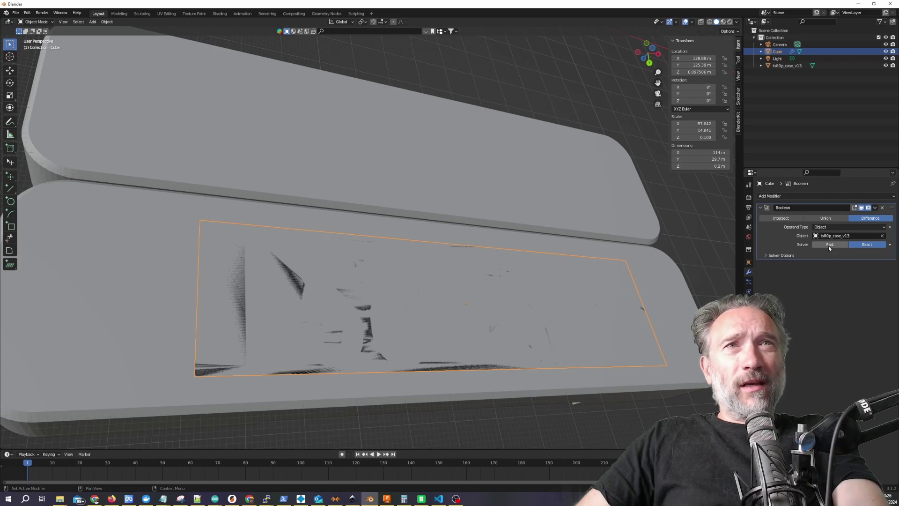
{"action": "left_click", "coordinate": [766, 255]}
{"action": "middle_click_drag", "start_coordinate": [721, 279], "coordinate": [691, 307]}
Step: Hide the ts80p_case_v13 case to inspect the cut plate on its own
{"action": "left_click", "coordinate": [885, 66]}
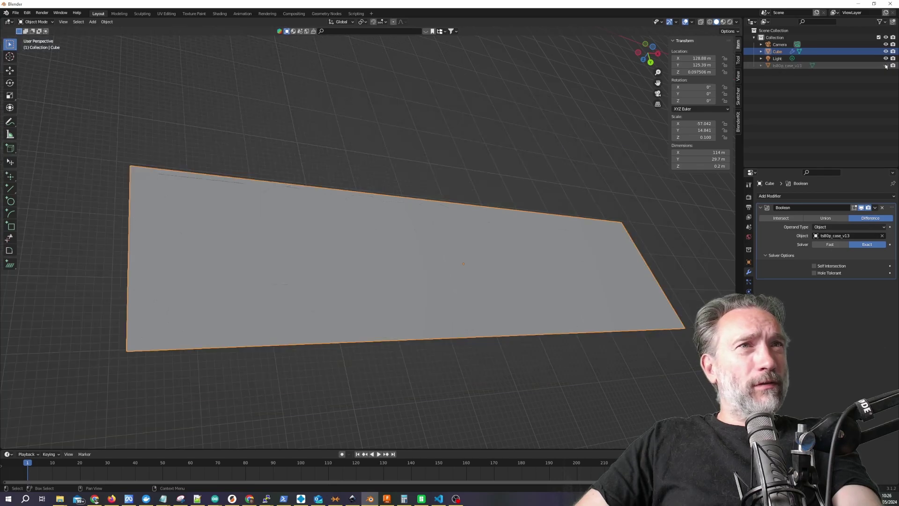
{"action": "left_click", "coordinate": [885, 65]}
{"action": "left_click", "coordinate": [886, 66]}
{"action": "mouse_move", "coordinate": [543, 161]}
{"action": "middle_mouse_down"}
{"action": "mouse_move", "coordinate": [556, 155]}
{"action": "mouse_move", "coordinate": [558, 162]}
{"action": "middle_mouse_up"}
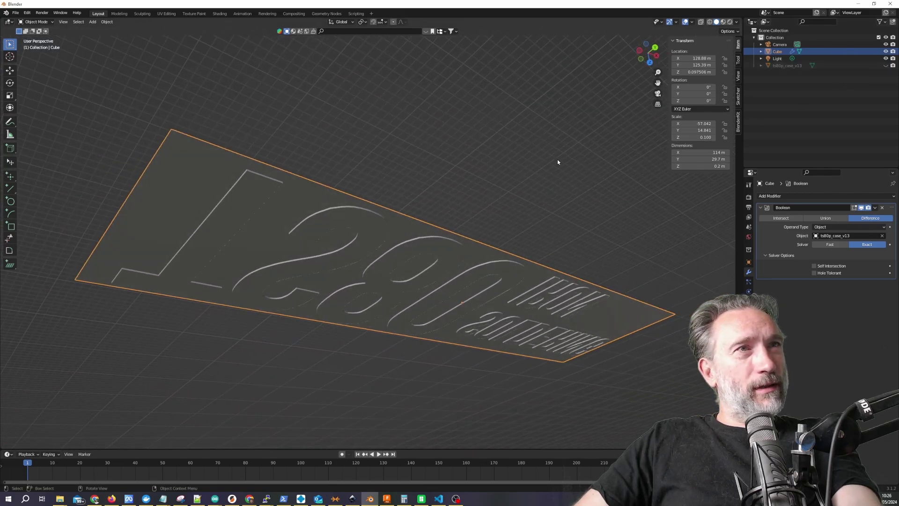
{"action": "middle_click_drag", "start_coordinate": [409, 249], "coordinate": [538, 178]}
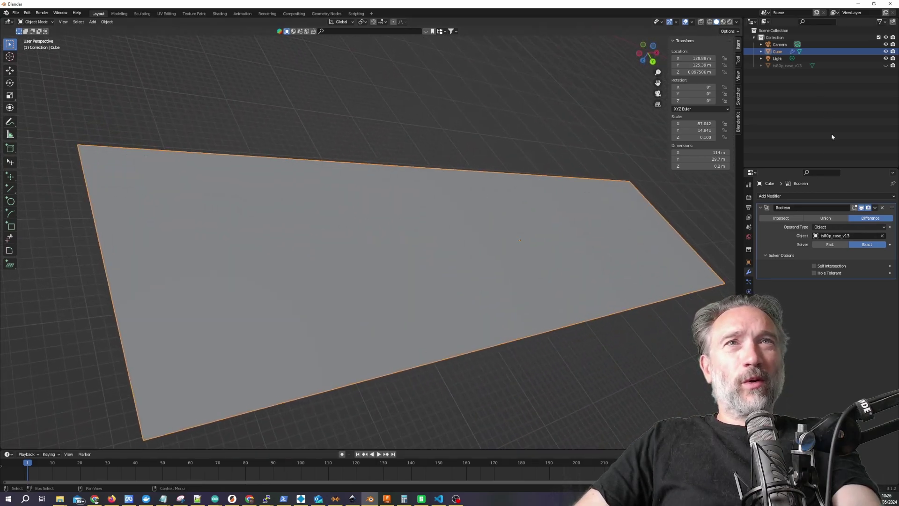
Step: Unhide the case and raise the plane to Z 0.18086 m, leaving only lettering
{"action": "left_click", "coordinate": [885, 65]}
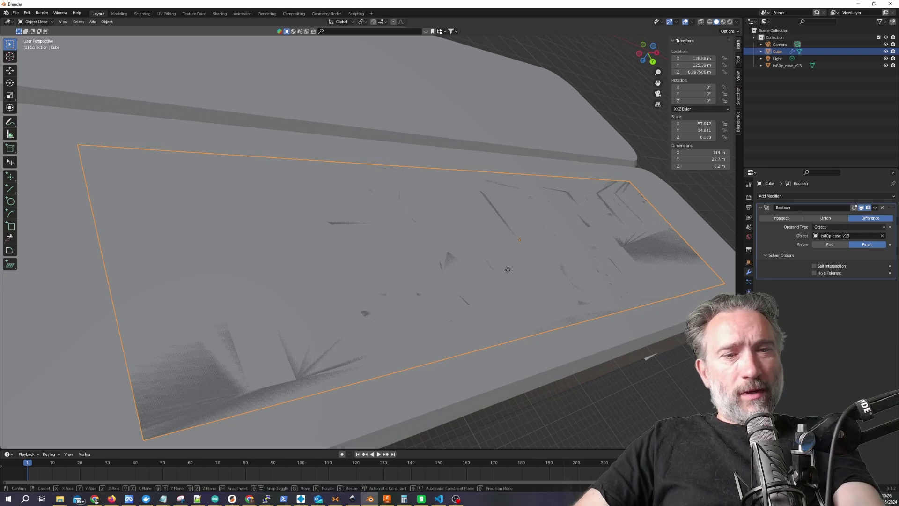
{"action": "key", "text": "g"}
{"action": "key", "text": "z"}
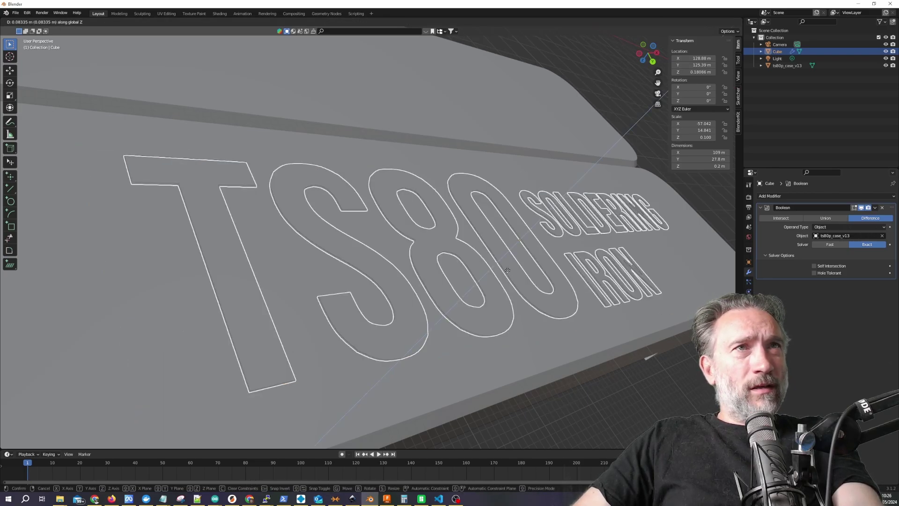
{"action": "left_click", "coordinate": [508, 274]}
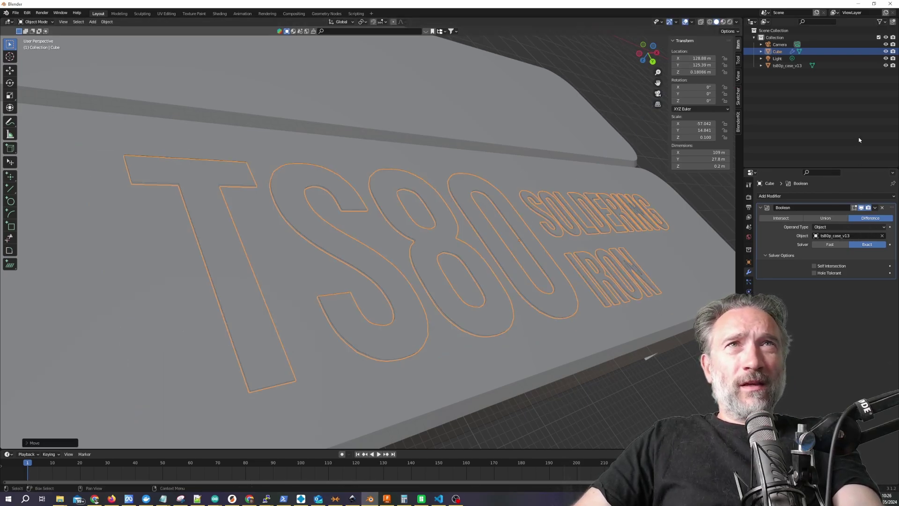
{"action": "middle_click_drag", "start_coordinate": [693, 155], "coordinate": [655, 186]}
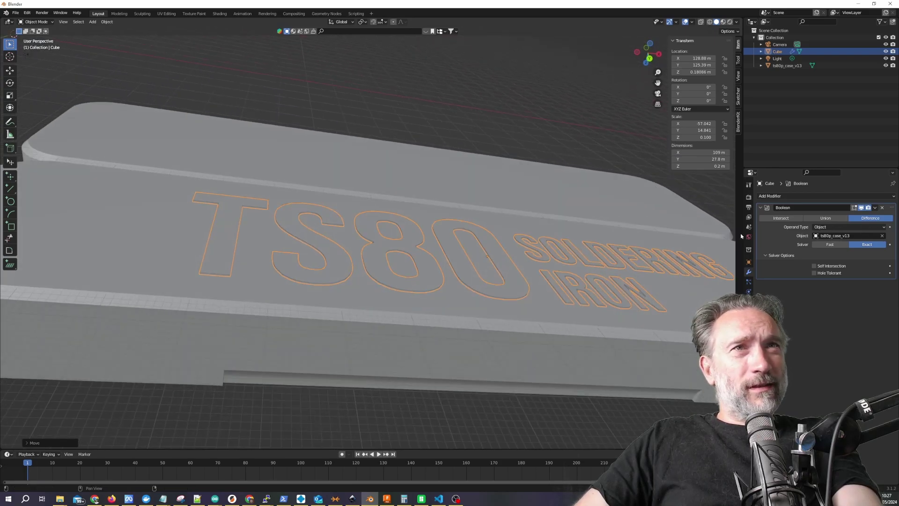
Step: Hide the case and inspect the standalone TS80 SOLDERING IRON letter piece
{"action": "left_click", "coordinate": [886, 65]}
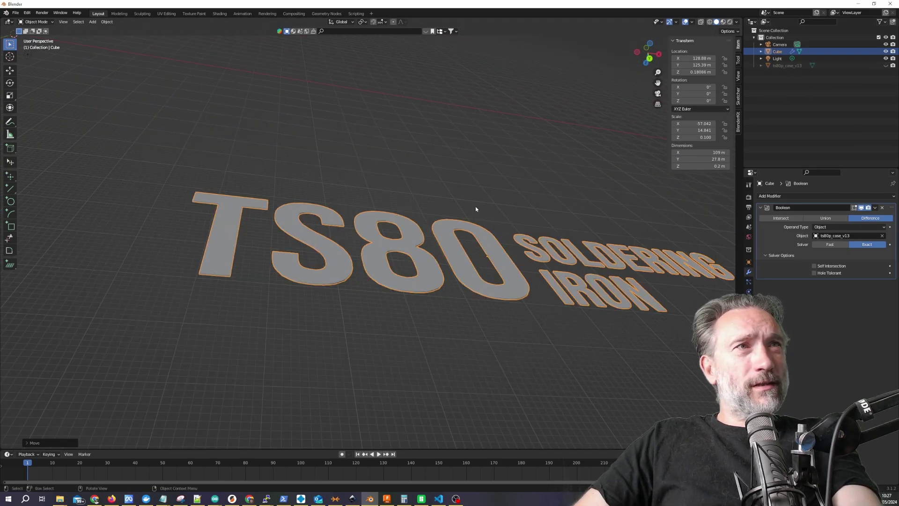
{"action": "middle_click_drag", "start_coordinate": [476, 209], "coordinate": [398, 201]}
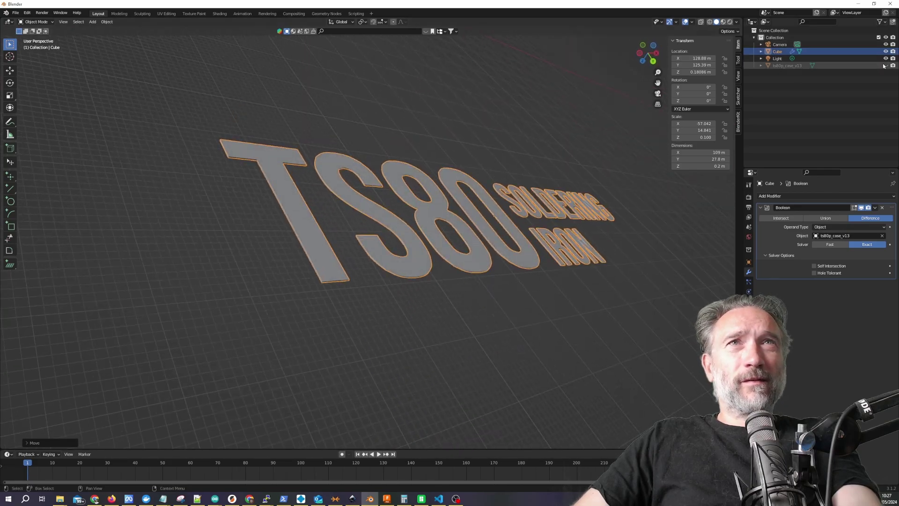
{"action": "middle_click_drag", "start_coordinate": [453, 67], "coordinate": [439, 101]}
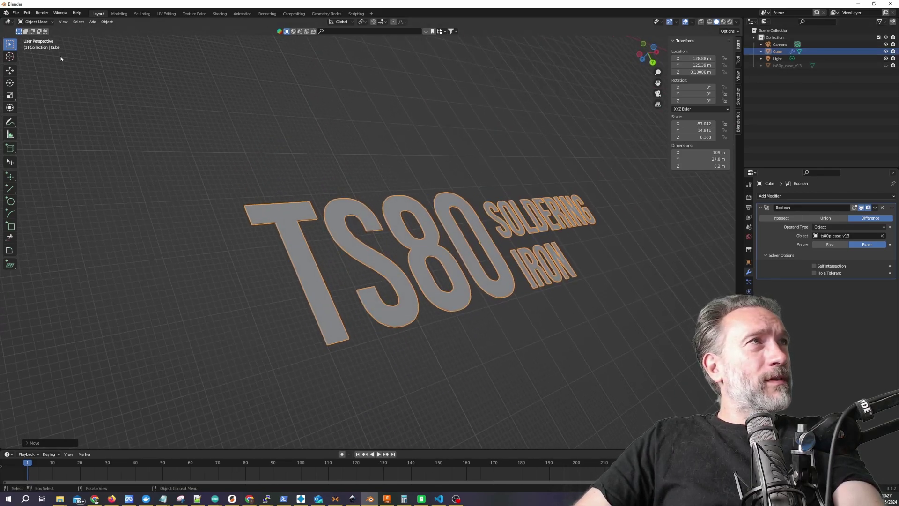
Step: Export the lettering with modifiers applied as ts80_text.stl into Downloads
{"action": "left_click", "coordinate": [15, 12]}
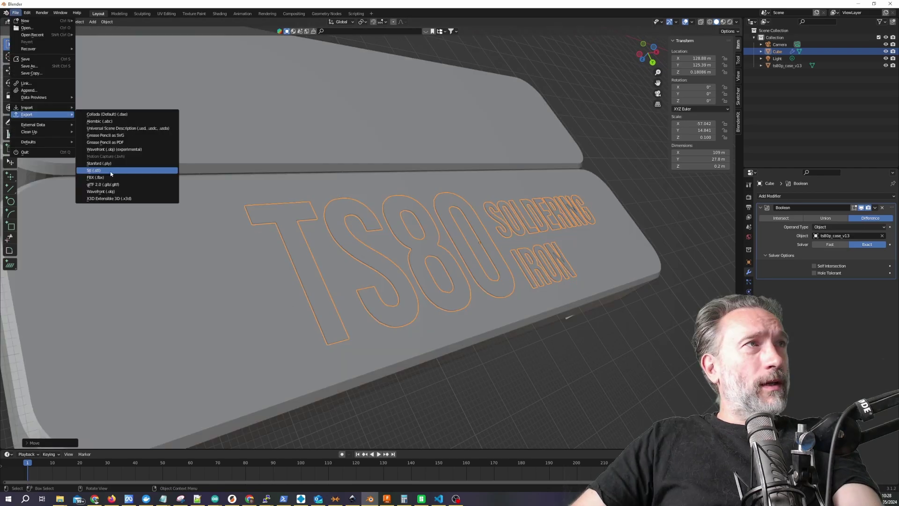
{"action": "left_click", "coordinate": [111, 172]}
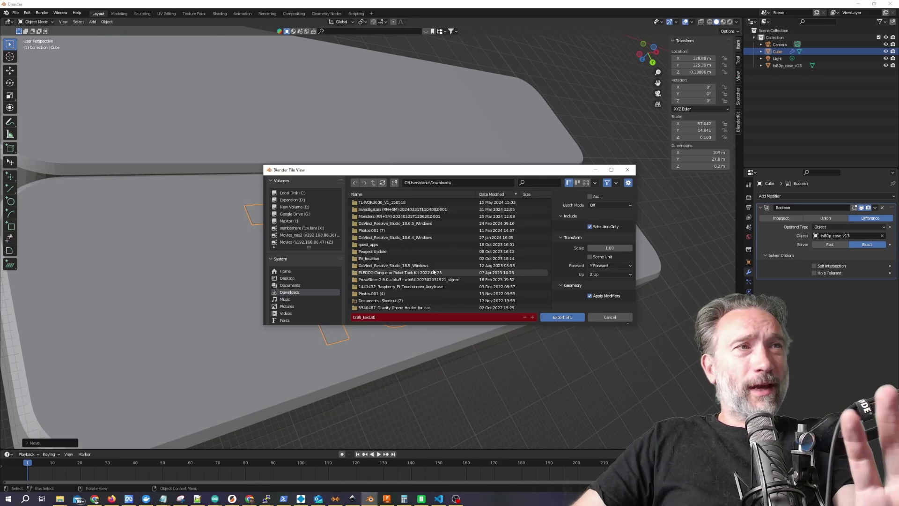
{"action": "left_click", "coordinate": [552, 317]}
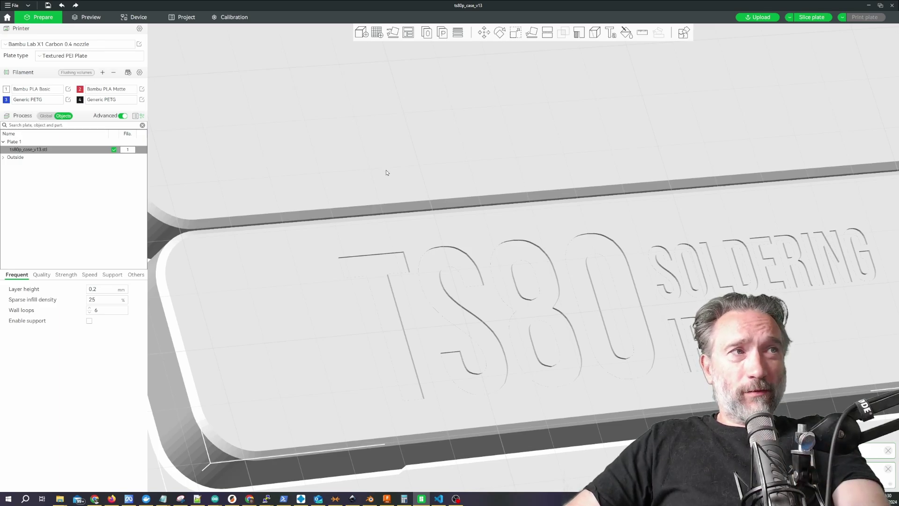
Step: Delete the old case from the plate and import ts80p_case_v13.stl and ts80_text.stl together
{"action": "key", "text": "Delete"}
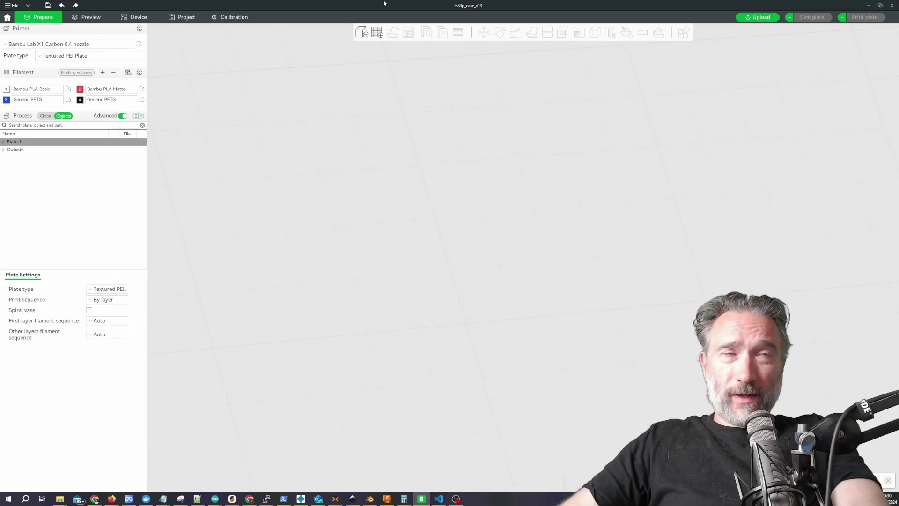
{"action": "key", "text": "ctrl+i"}
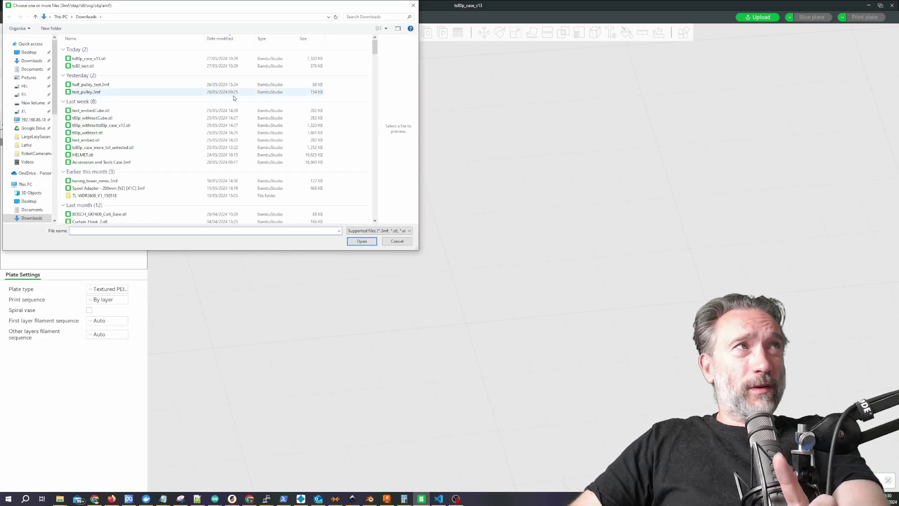
{"action": "left_click", "coordinate": [124, 59]}
{"action": "left_click", "coordinate": [120, 66], "text": "shift"}
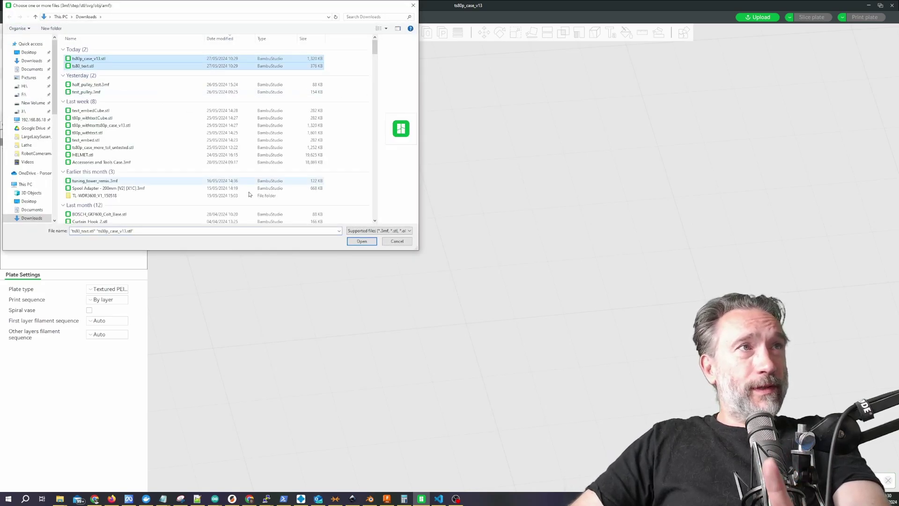
{"action": "left_click", "coordinate": [367, 245]}
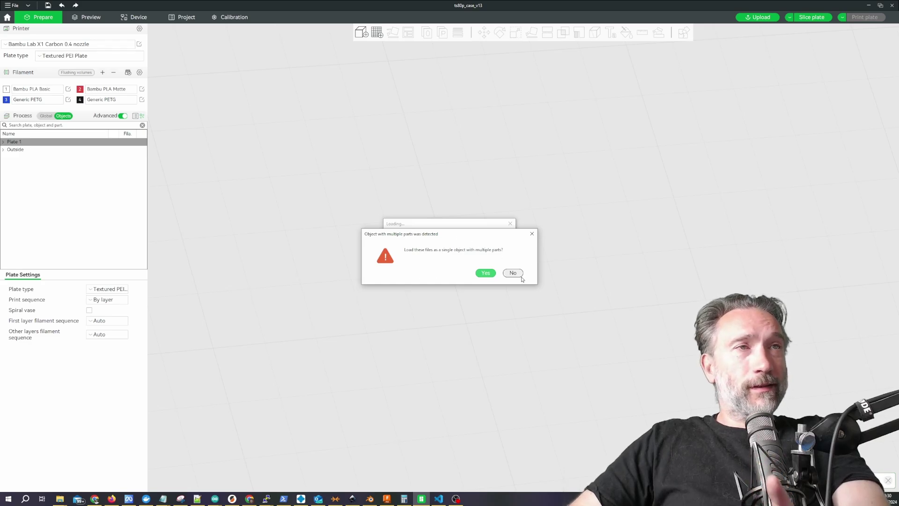
Step: Merge both STLs into one object and give the ts80_text.stl part red Bambu PLA Matte (filament 2)
{"action": "left_click", "coordinate": [485, 273]}
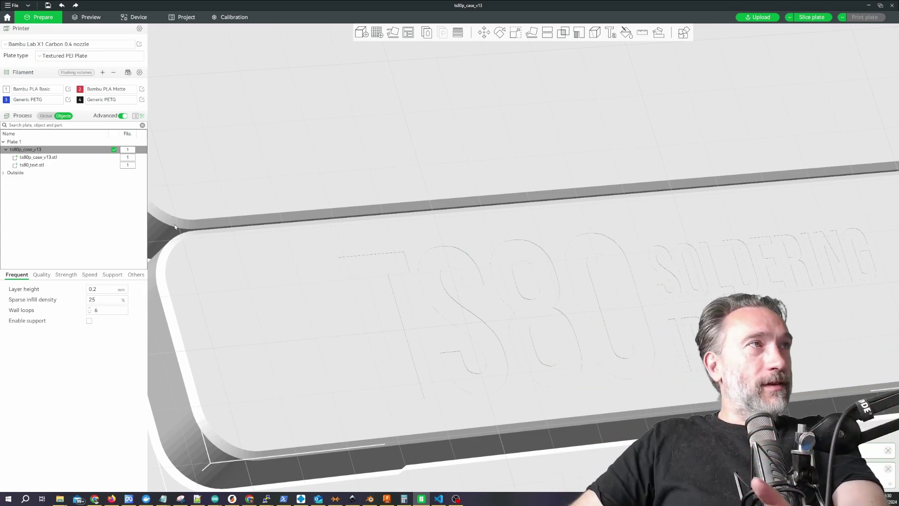
{"action": "left_click", "coordinate": [31, 165]}
{"action": "right_click", "coordinate": [35, 166]}
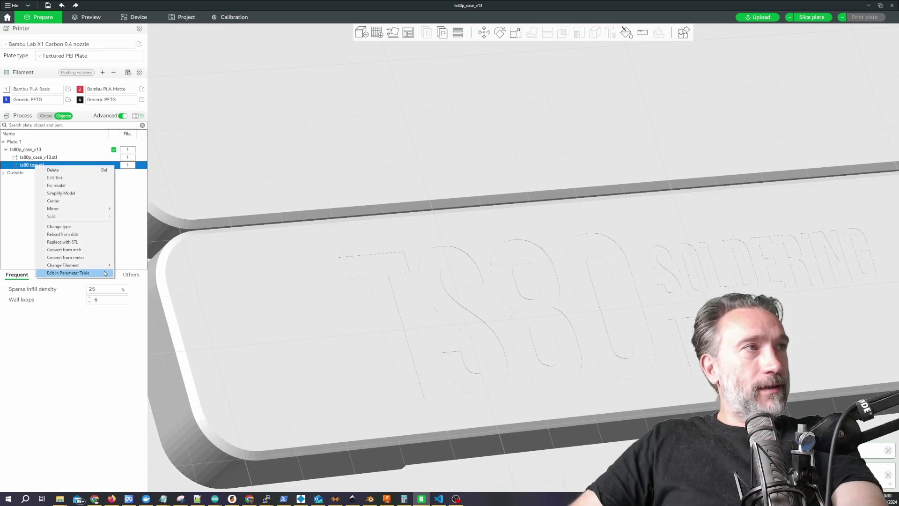
{"action": "mouse_move", "coordinate": [105, 266]}
{"action": "left_click", "coordinate": [134, 275]}
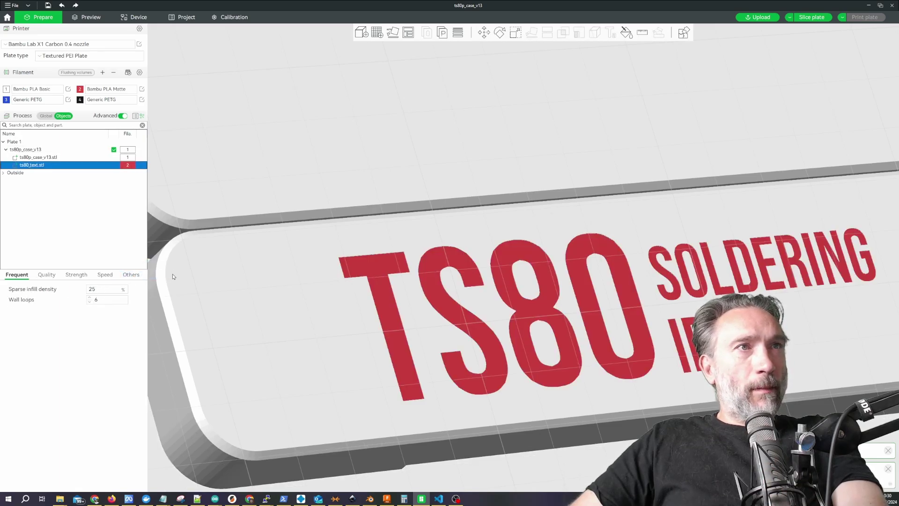
{"action": "left_click_drag", "start_coordinate": [464, 279], "coordinate": [472, 276]}
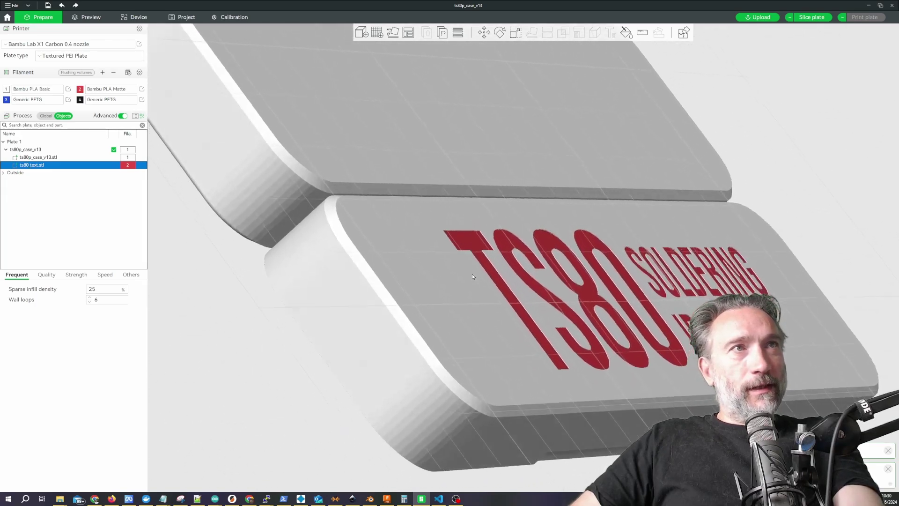